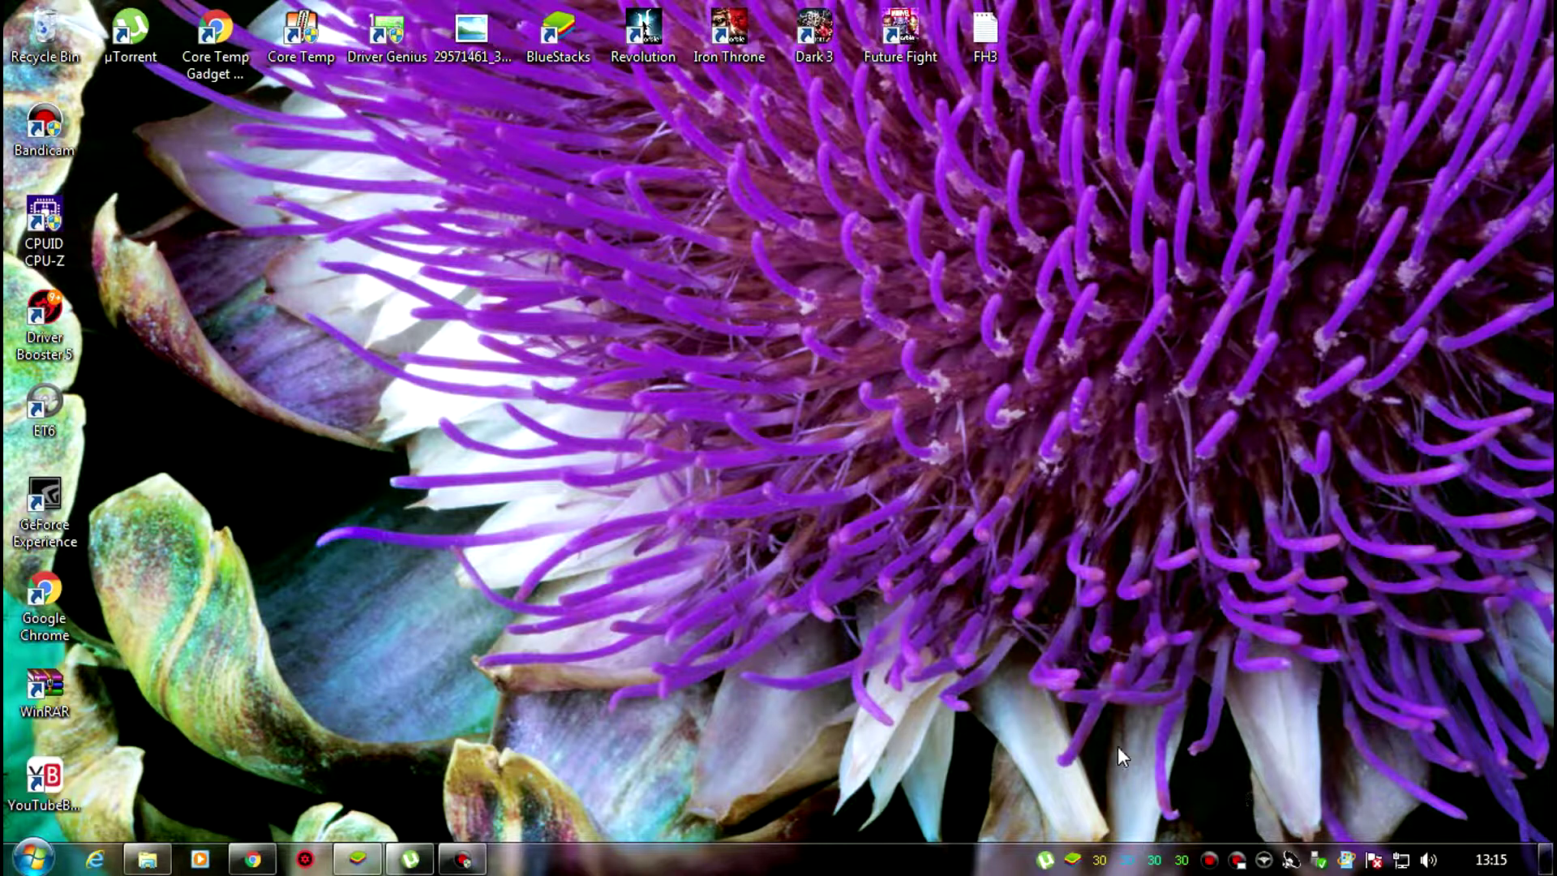
- Open the instructions text file in the MAGIX VEGAS Pro 15.0.0.177 folder
left_click(148, 858)
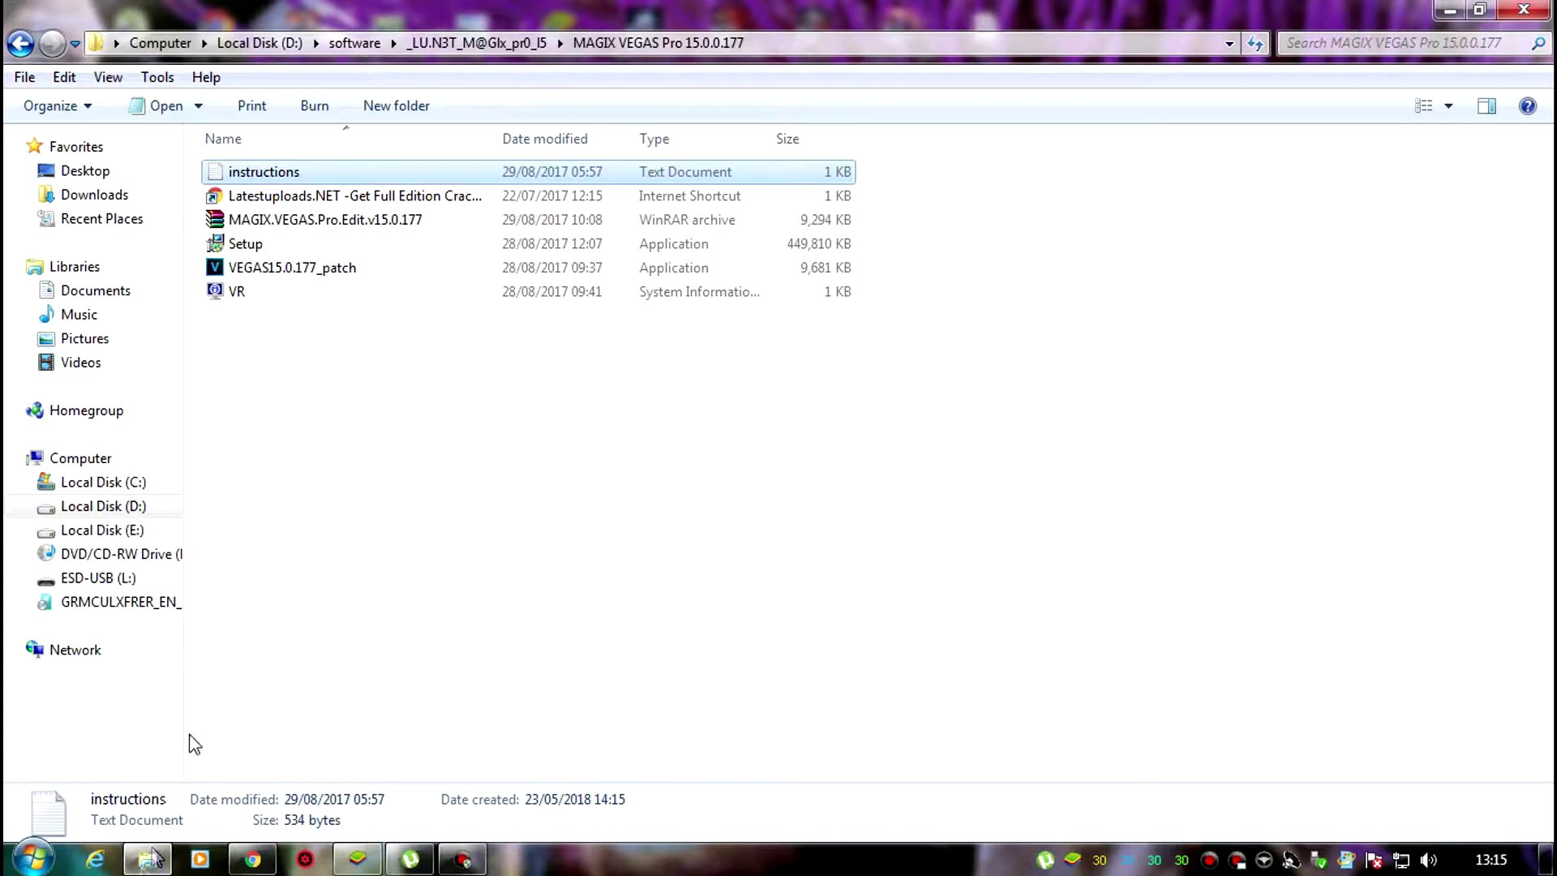
left_click(453, 499)
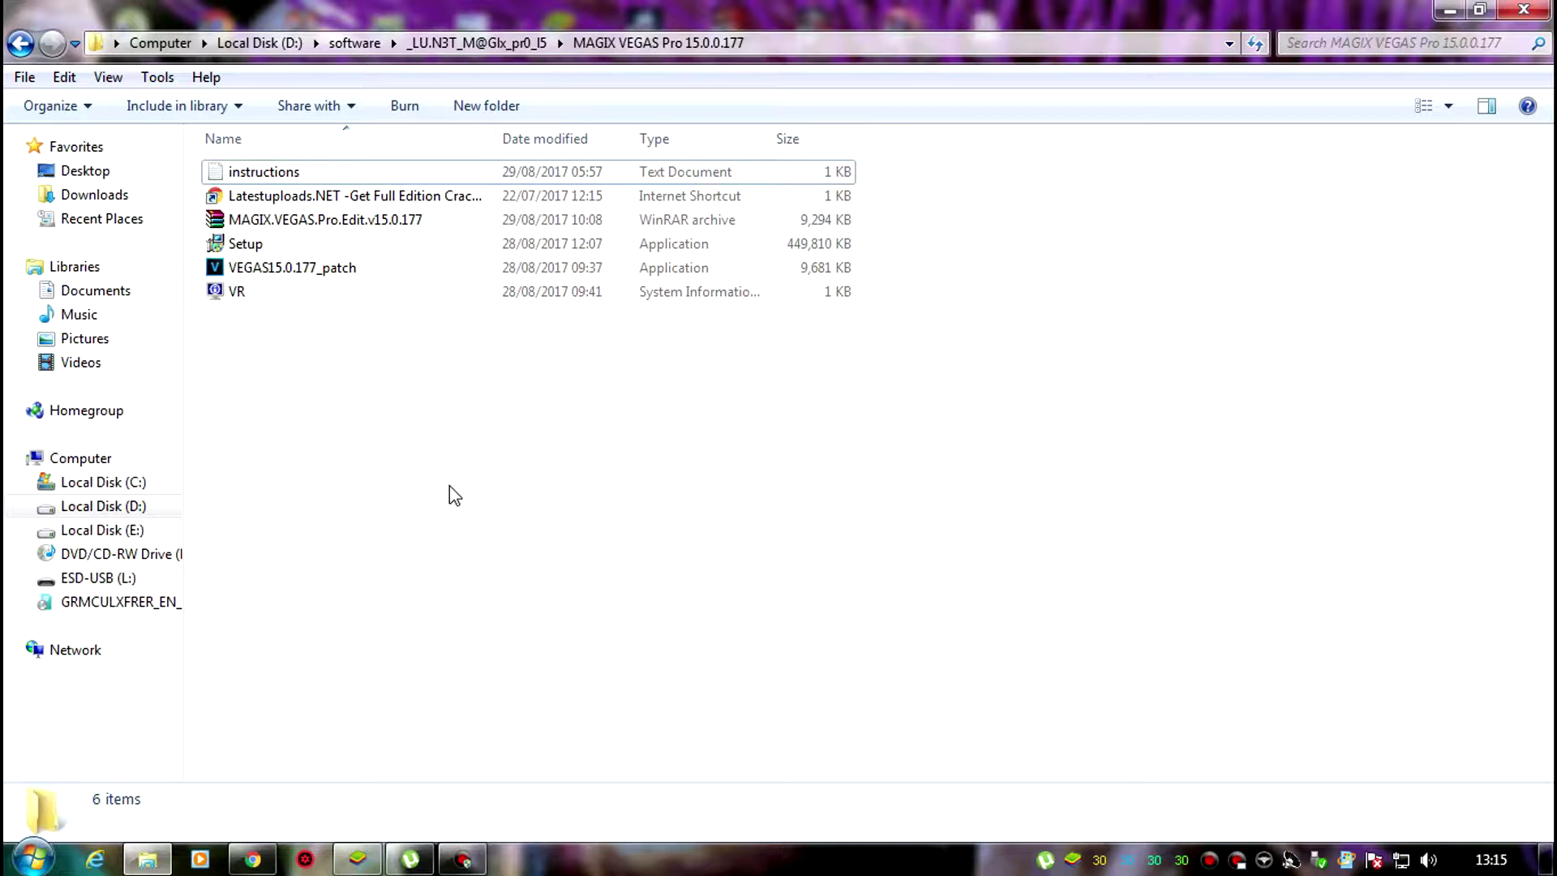
double_click(241, 171)
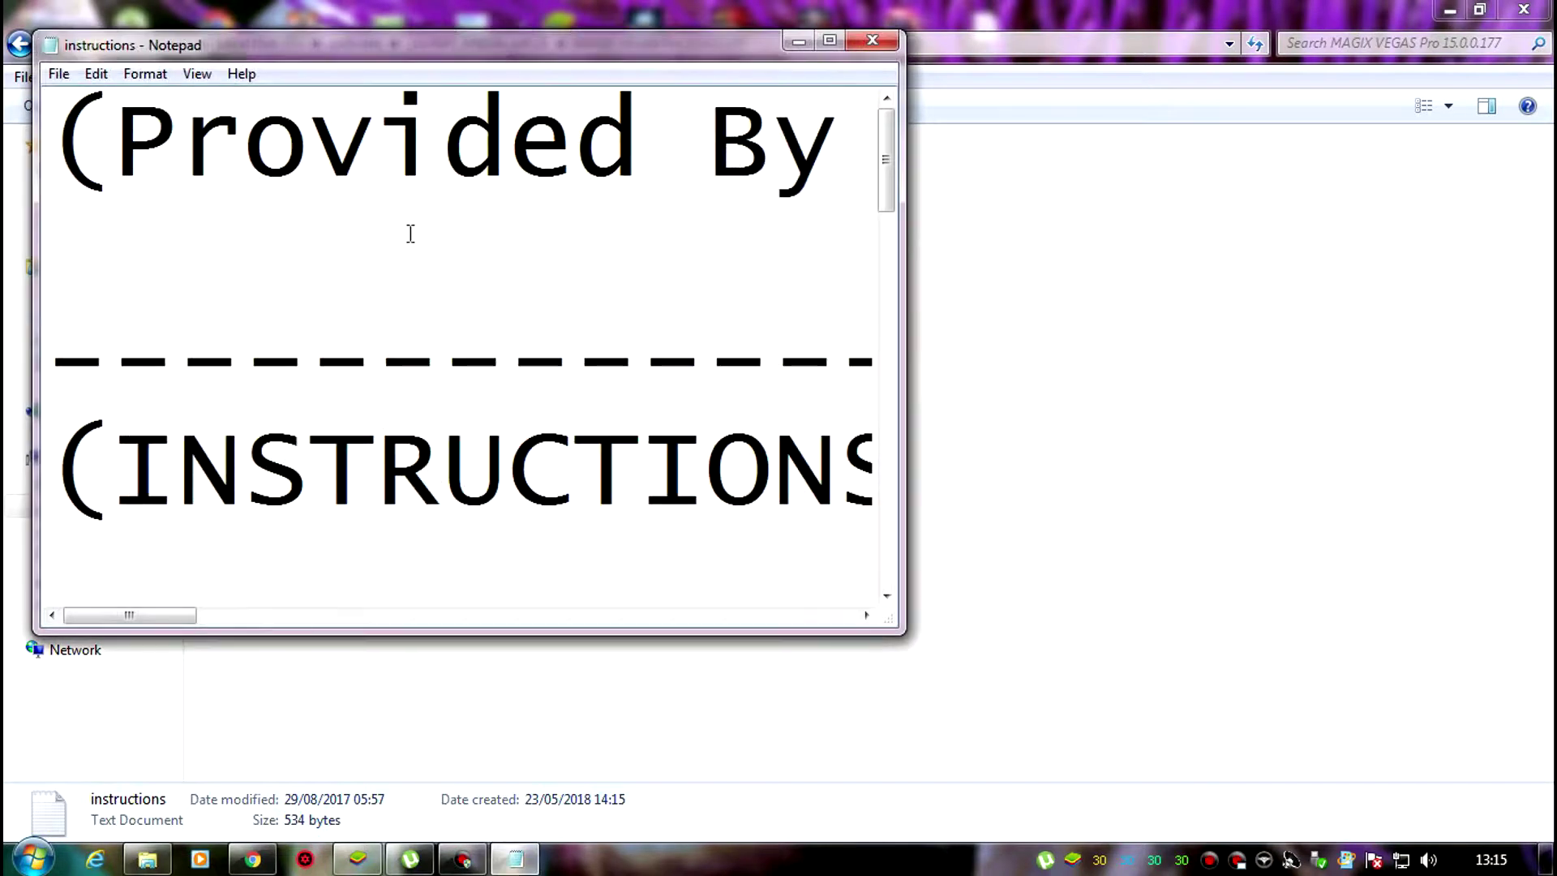
- Set the font size of the instructions text to 8
left_click(146, 74)
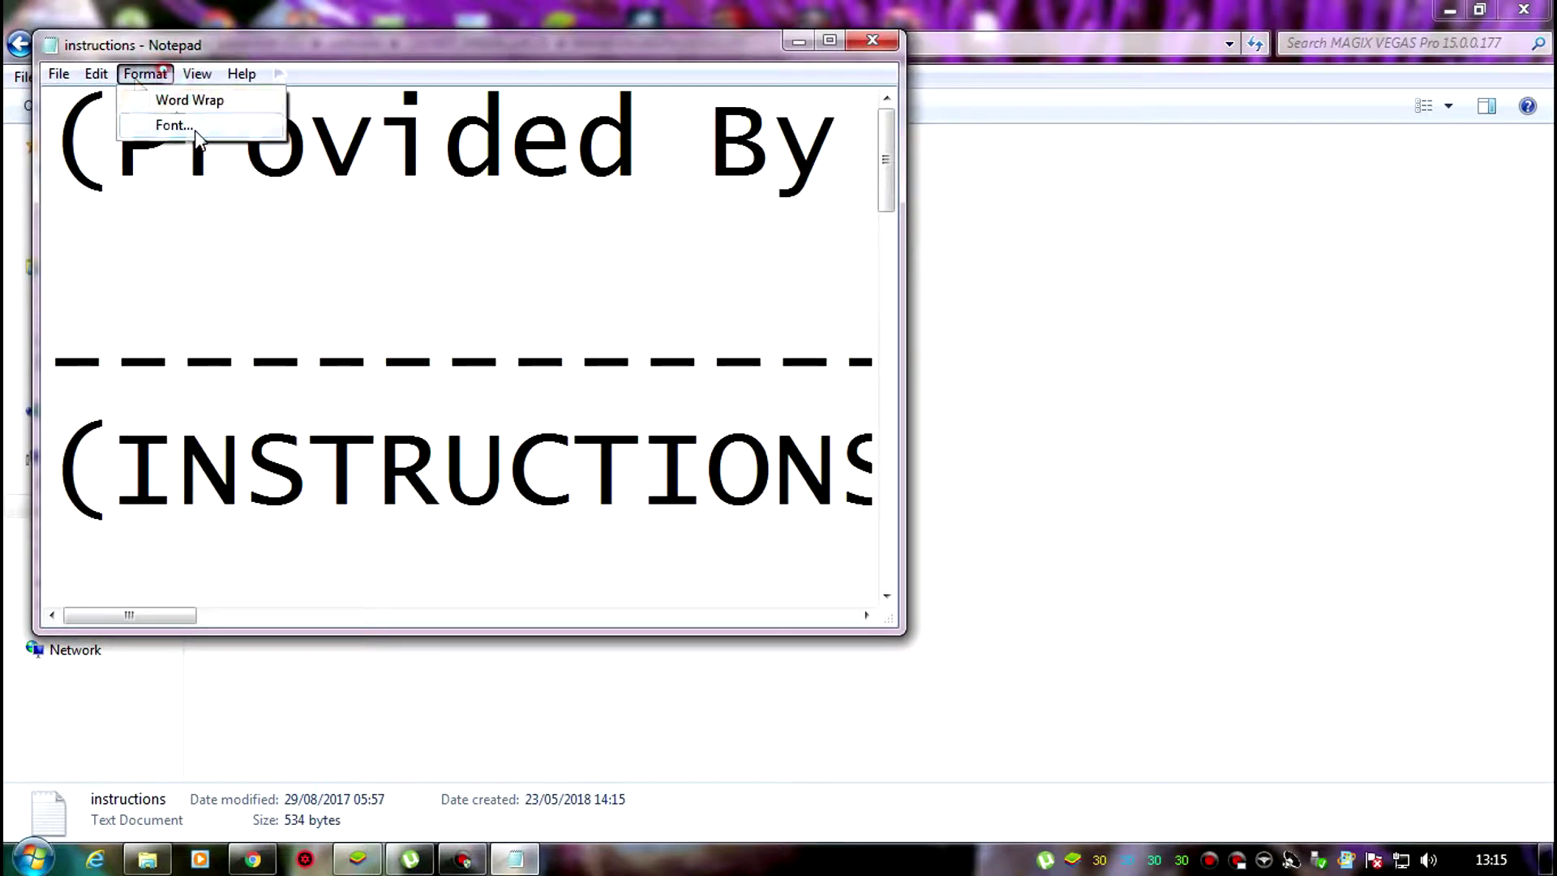
left_click(191, 127)
left_click_drag(532, 382, 532, 314)
left_click(485, 305)
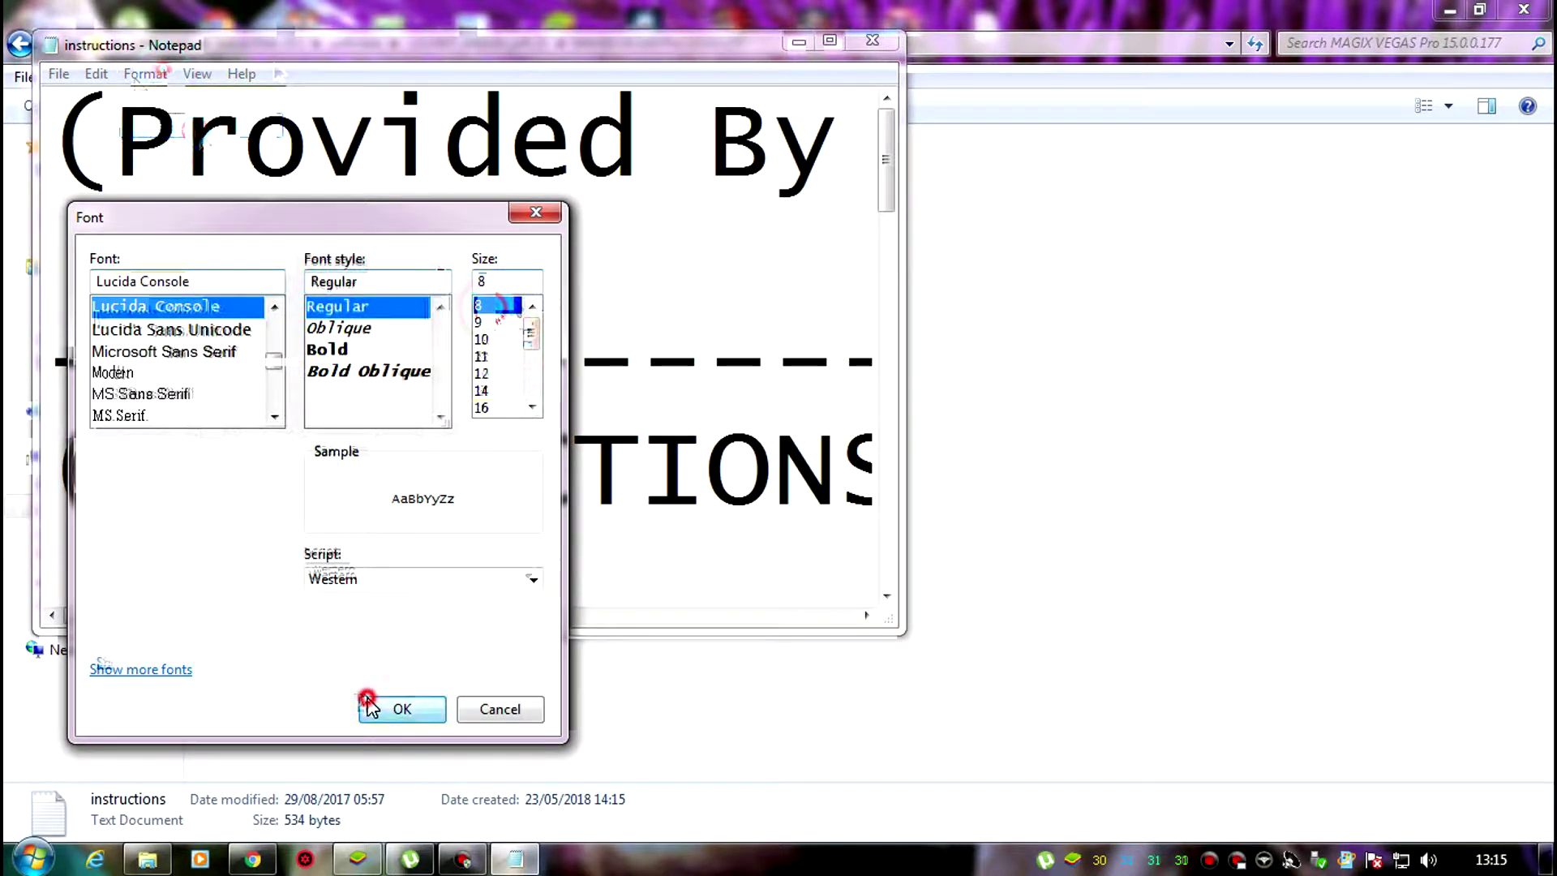
left_click(369, 704)
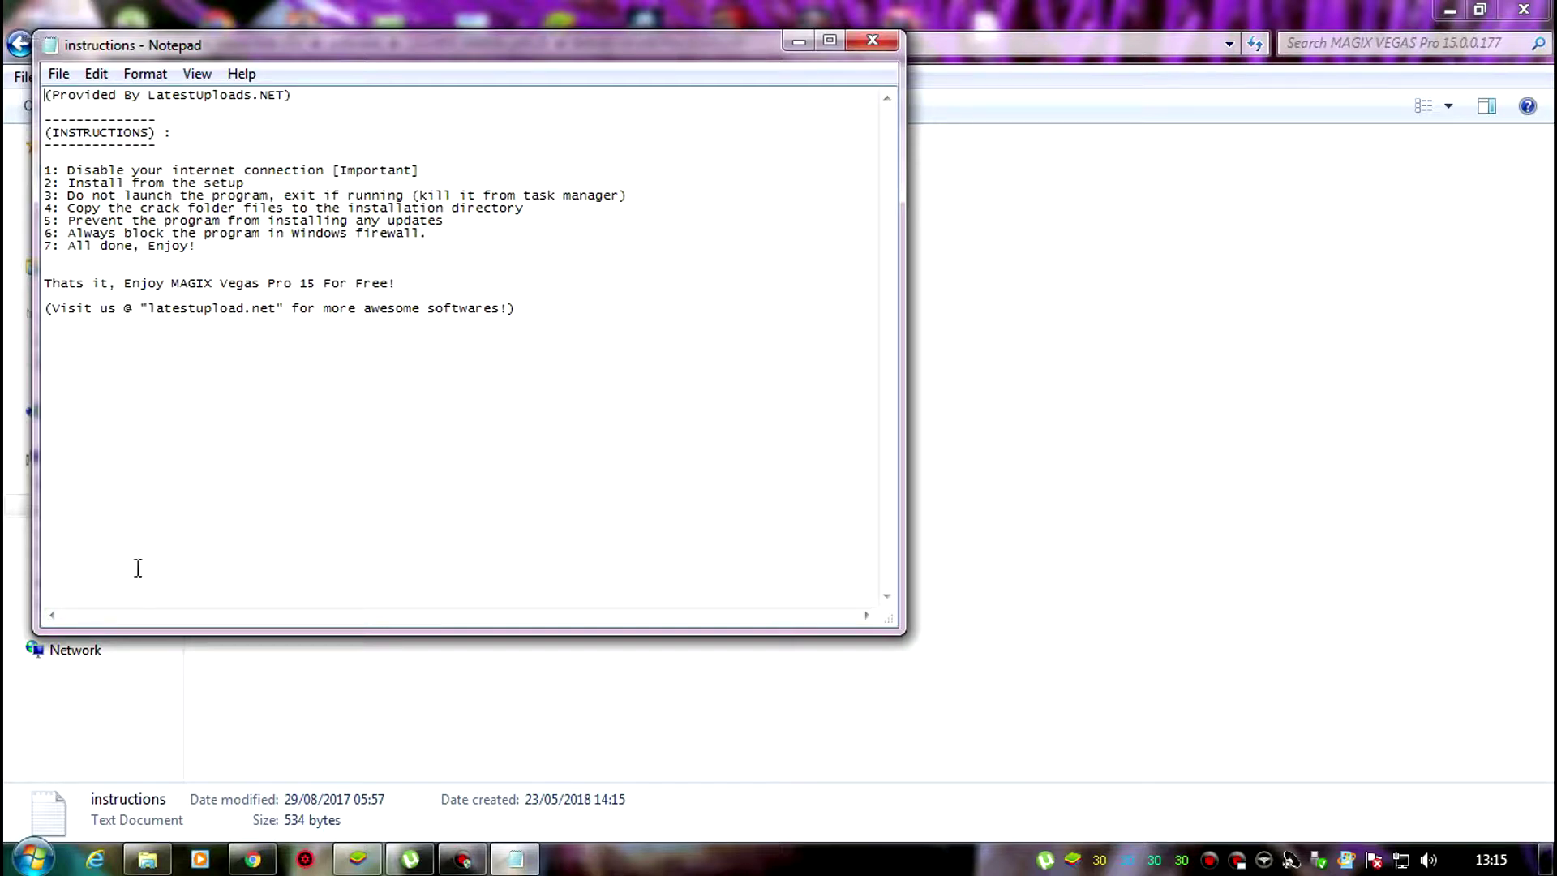
- Open the network adapter settings from the Control Panel's Network and Sharing Center
left_click(32, 858)
left_click(397, 614)
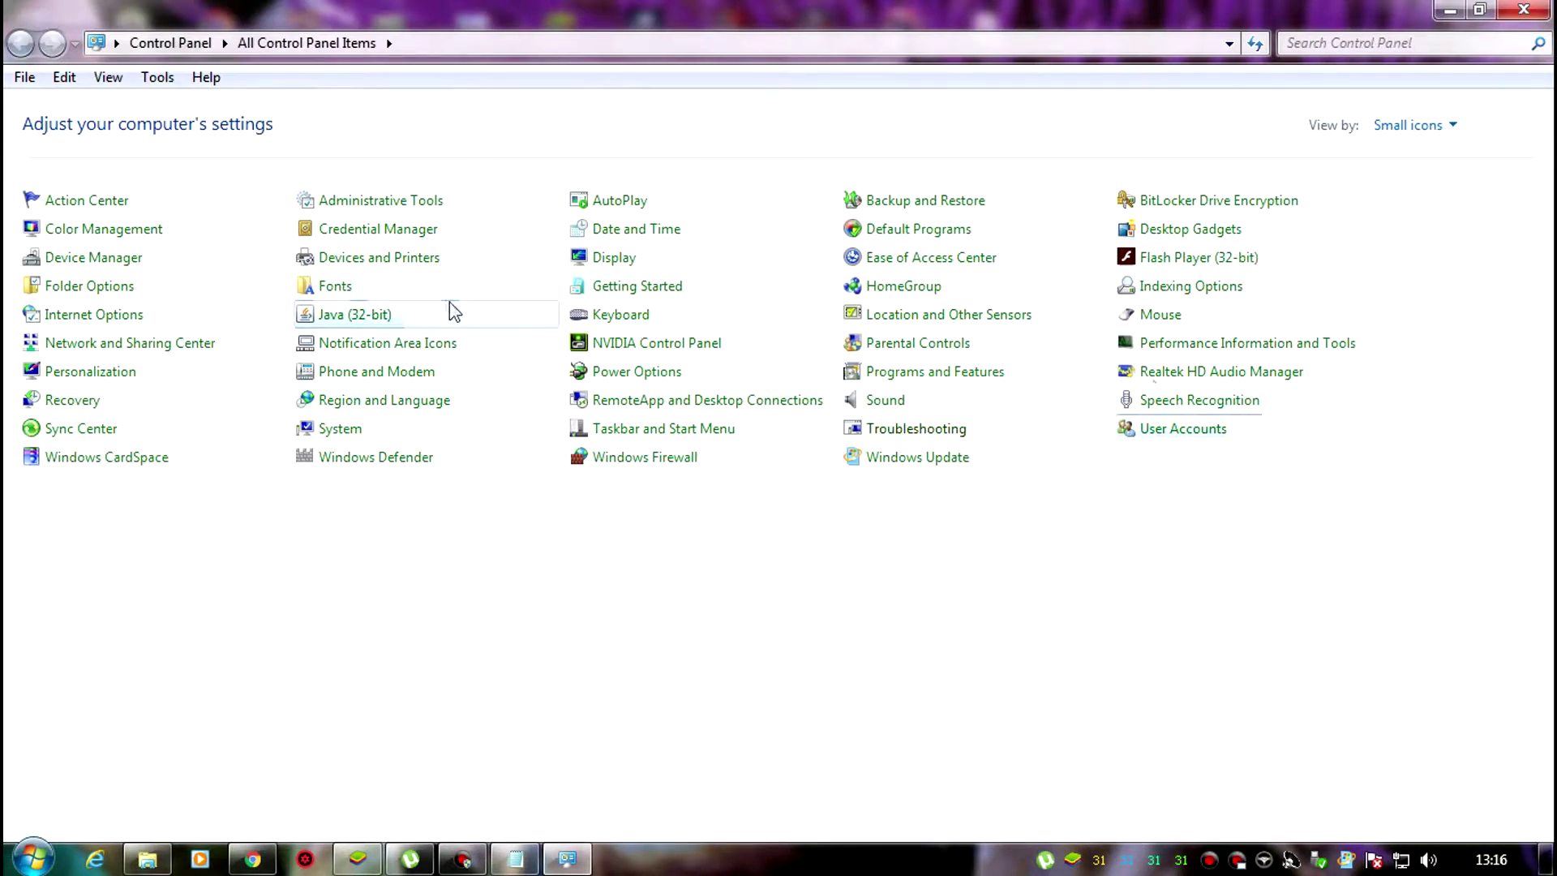
left_click(144, 350)
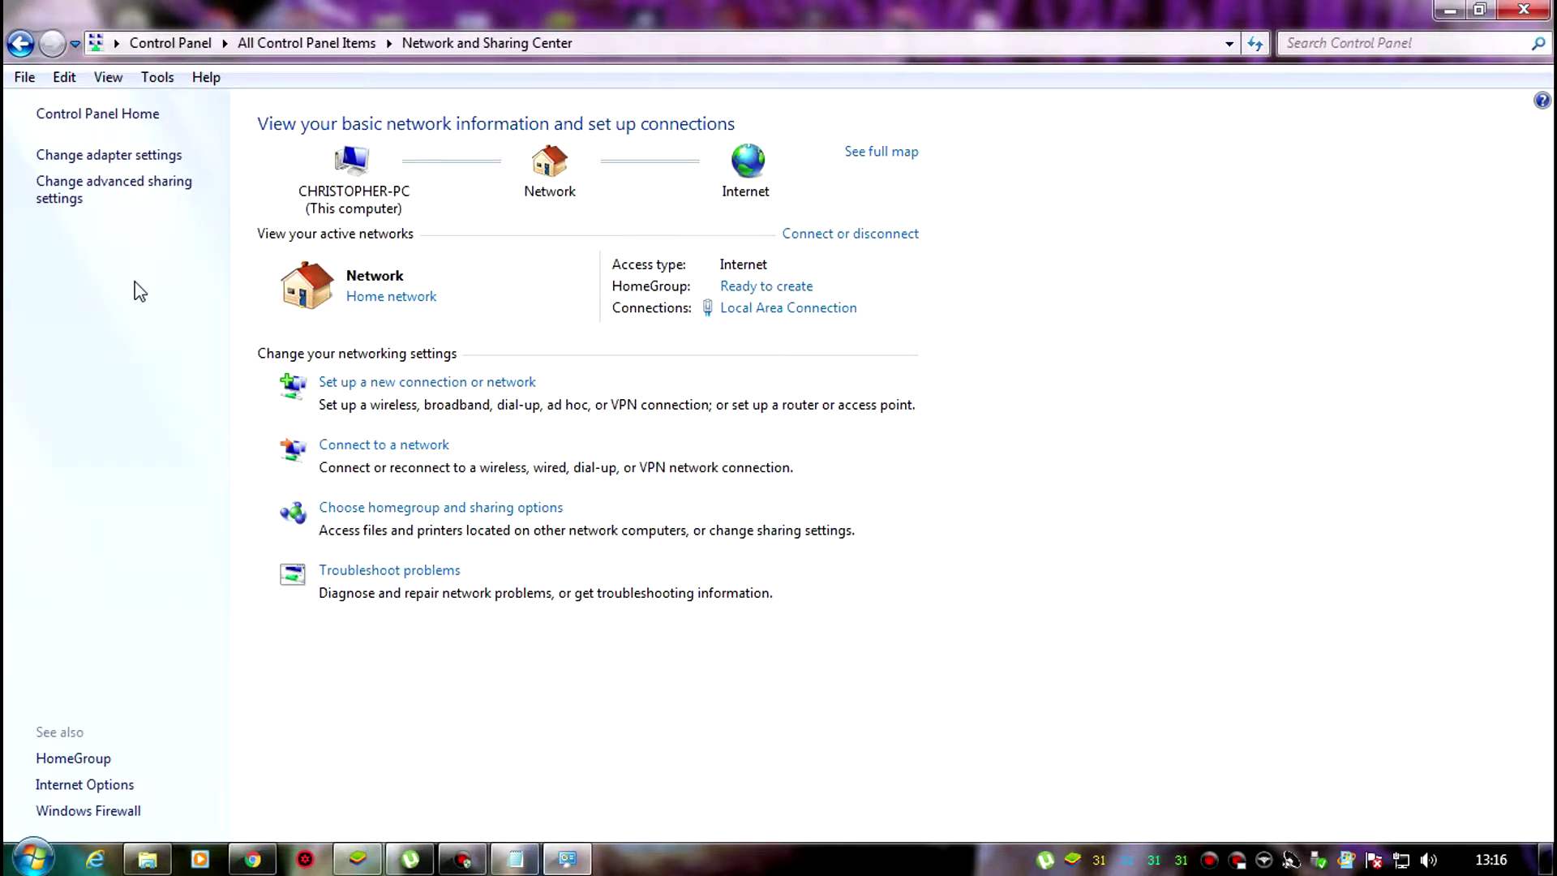
left_click(120, 155)
left_click(120, 151)
left_click(173, 295)
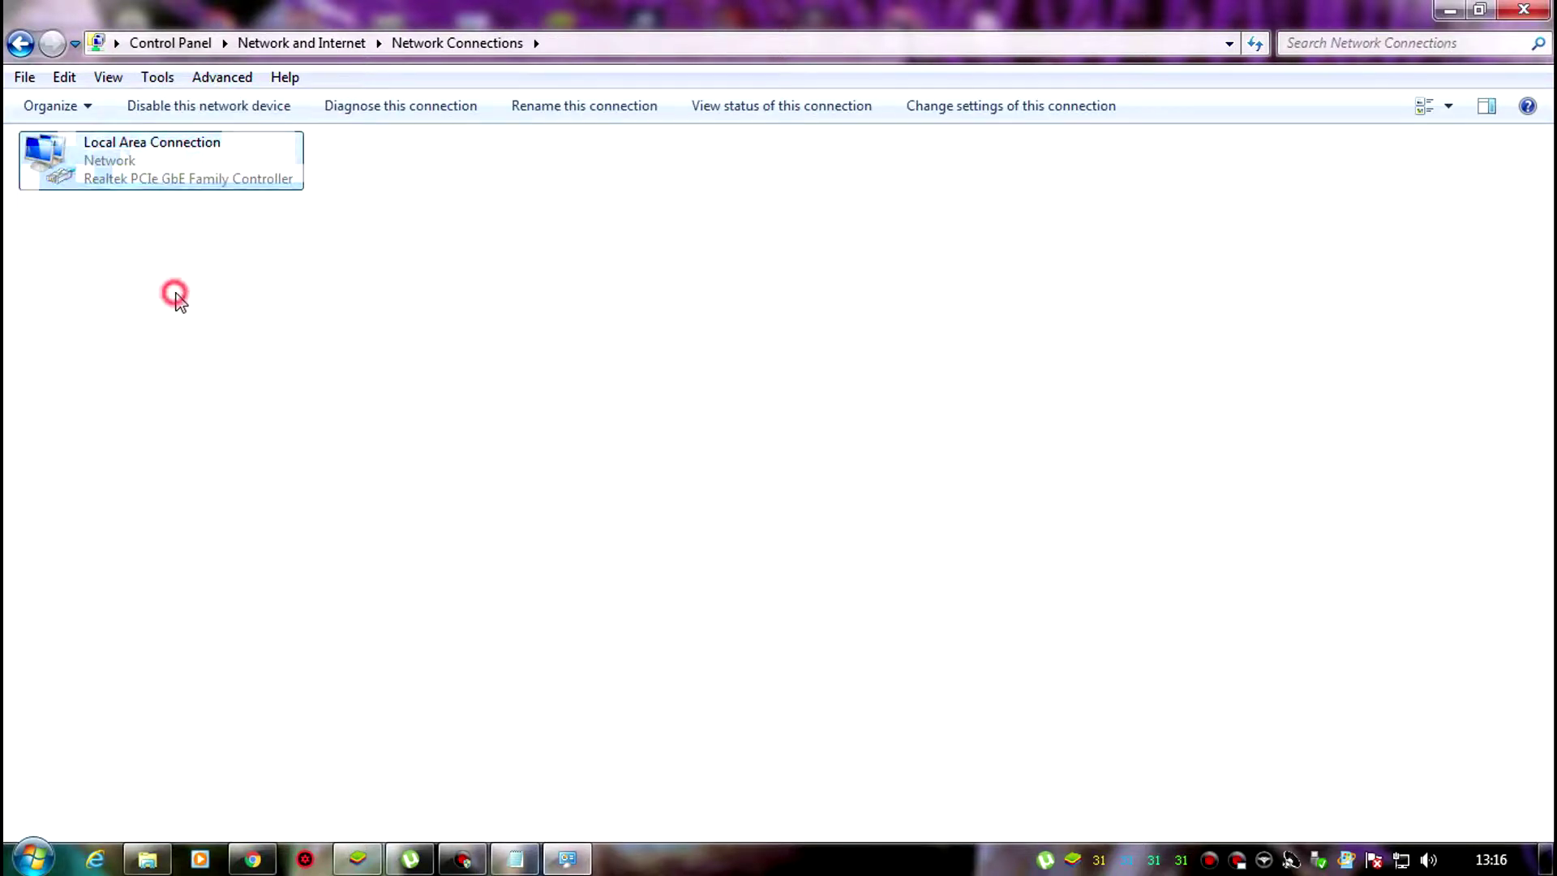
- Disable the Local Area Connection, and close the network connections and instructions windows
left_click(147, 185)
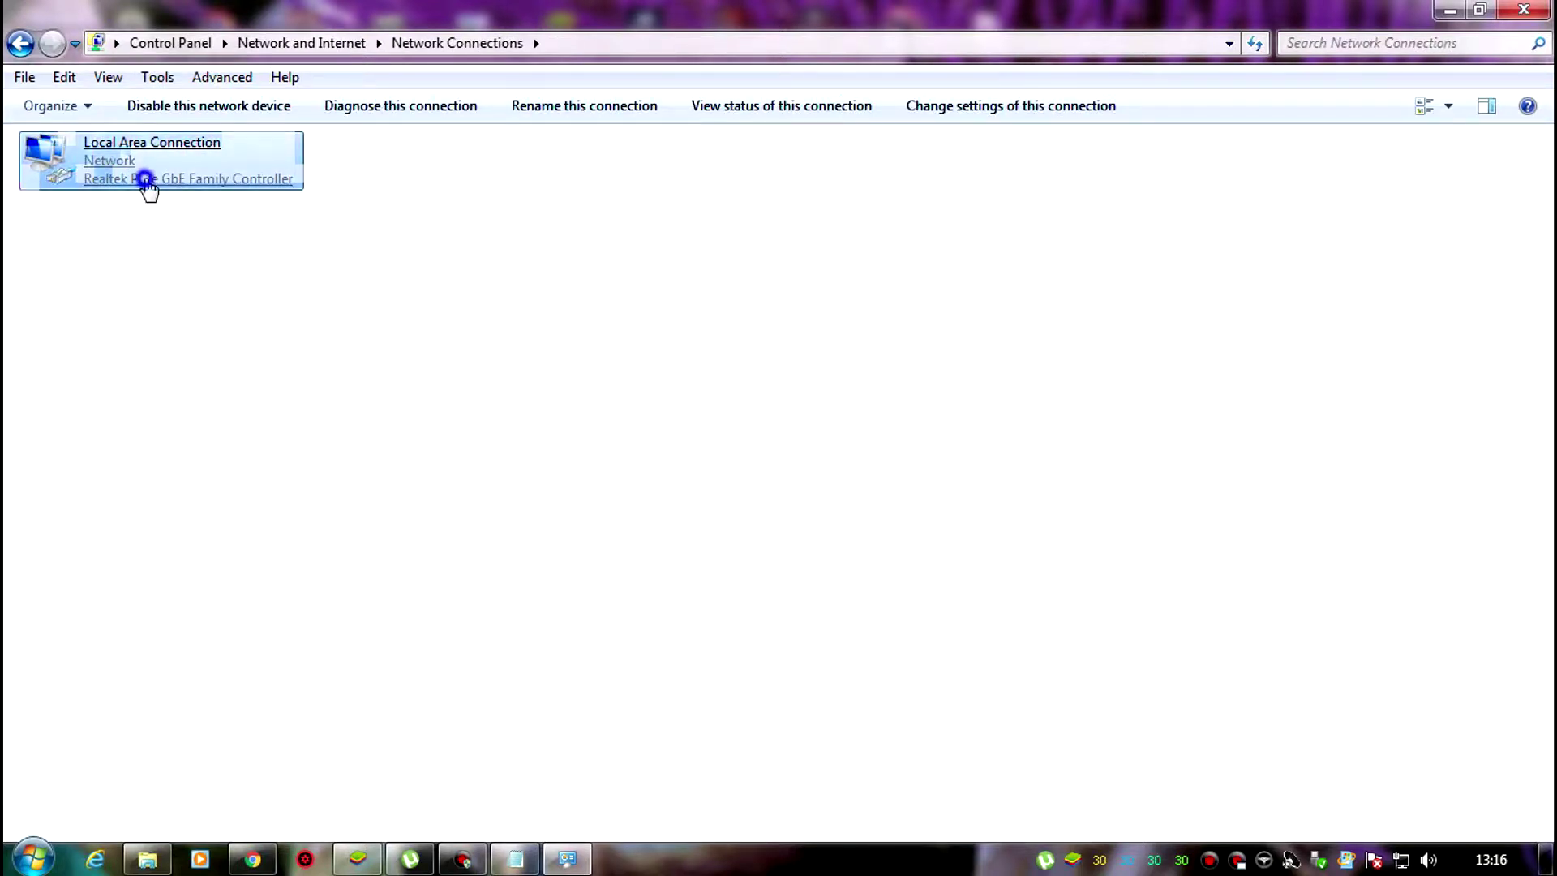
right_click(145, 177)
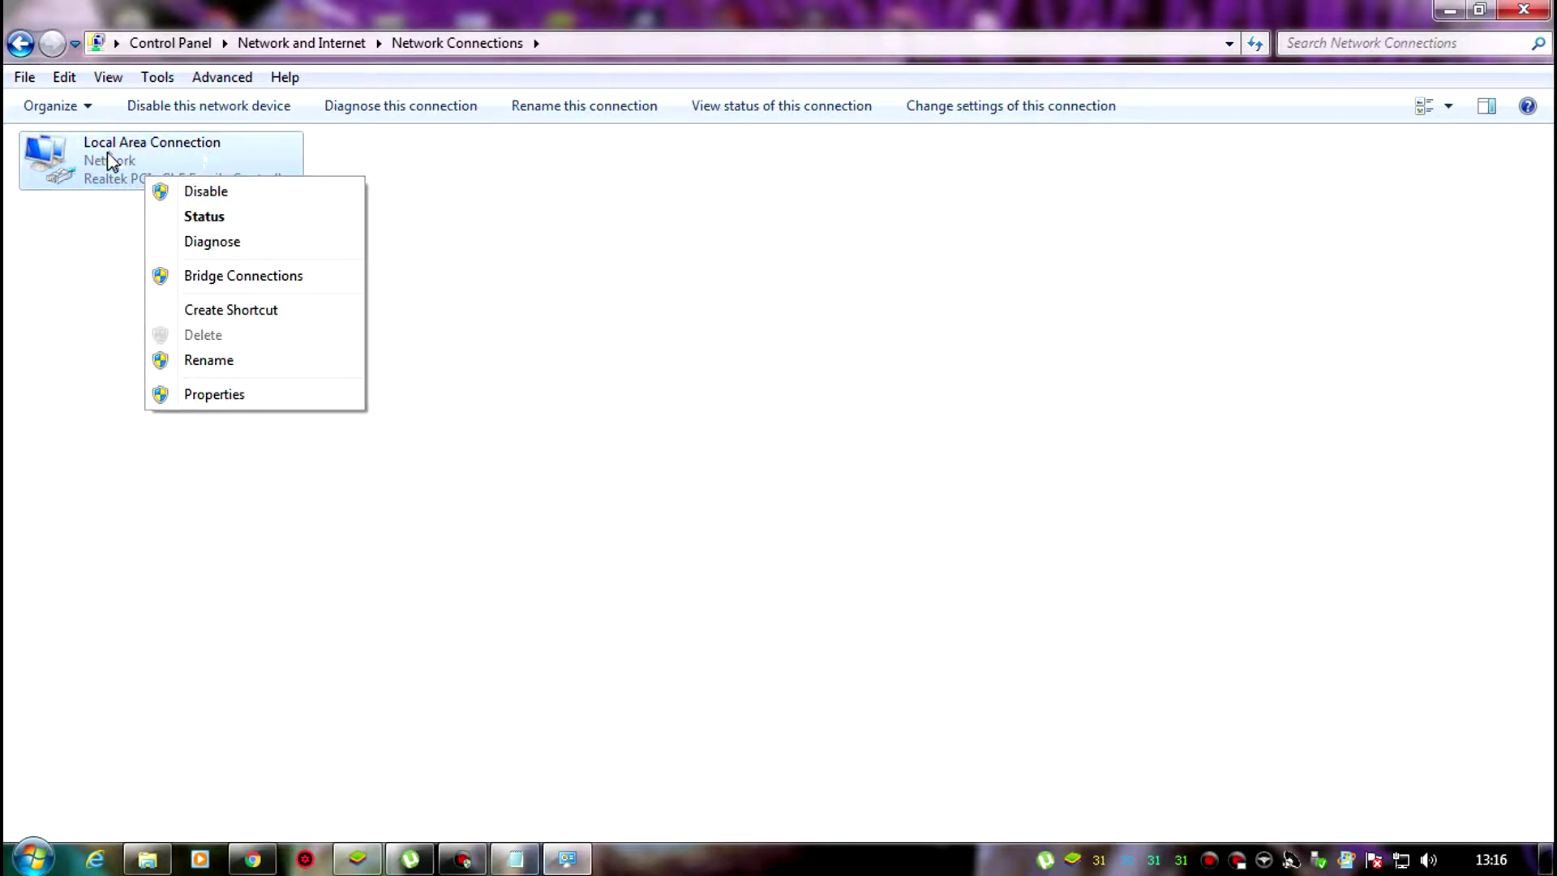
left_click(200, 194)
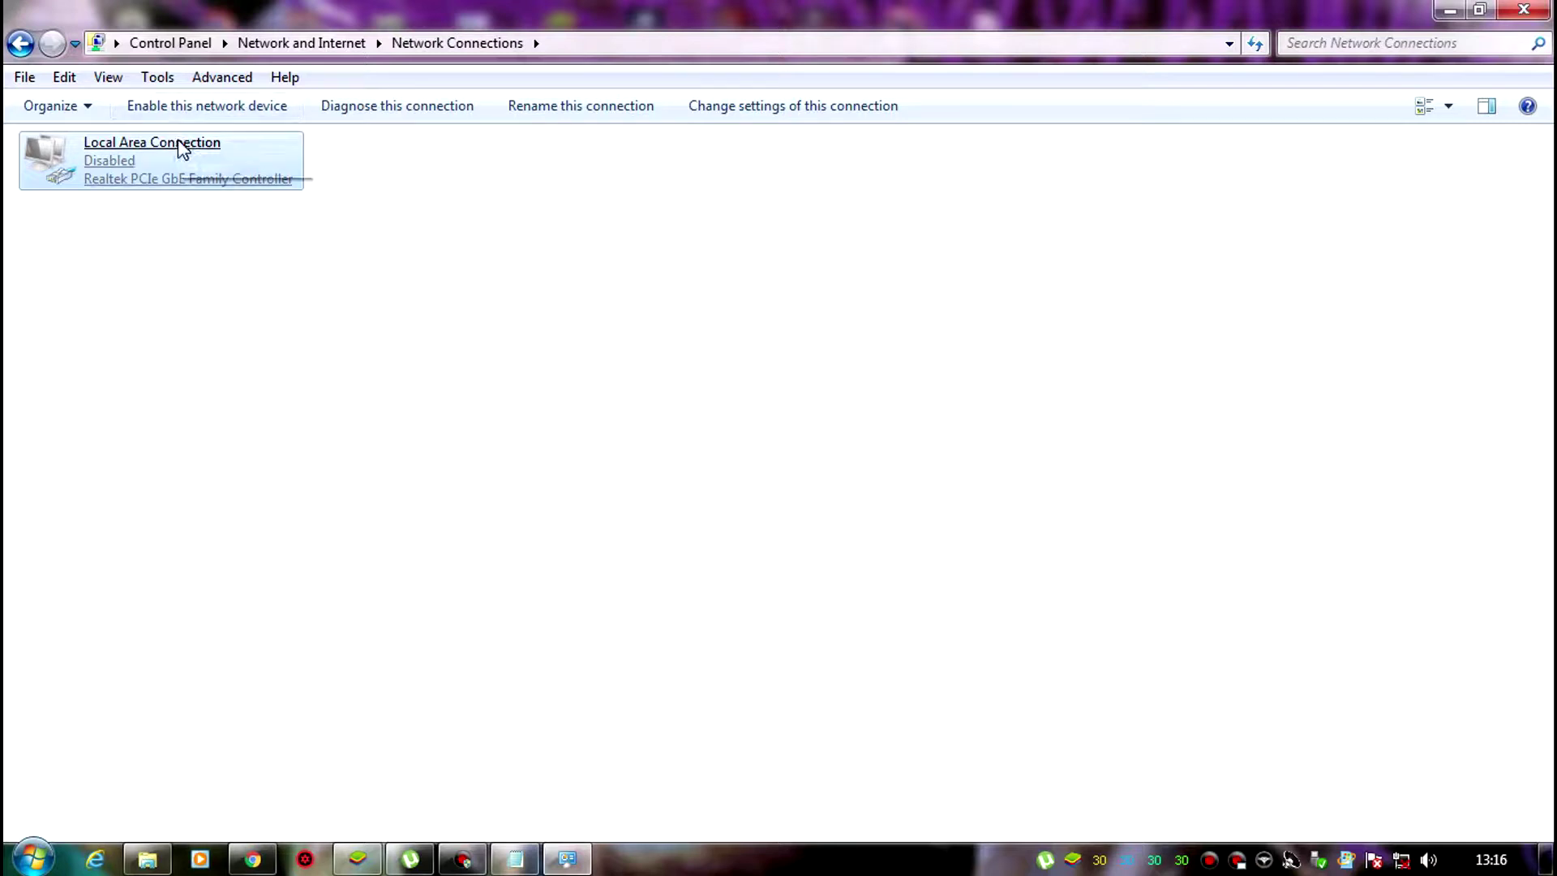
right_click(181, 148)
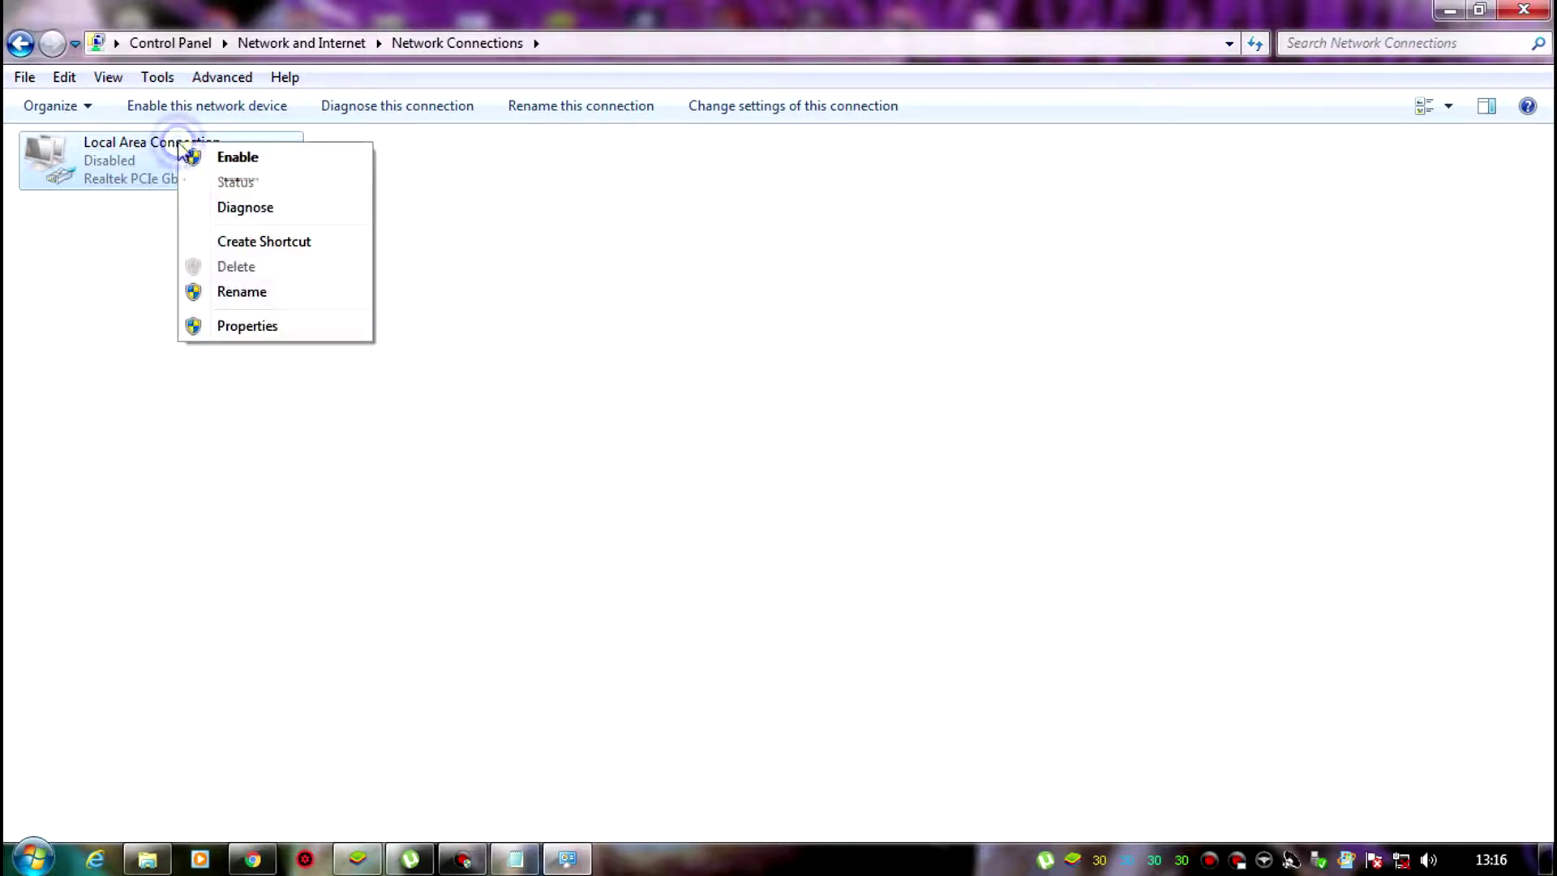
left_click(483, 217)
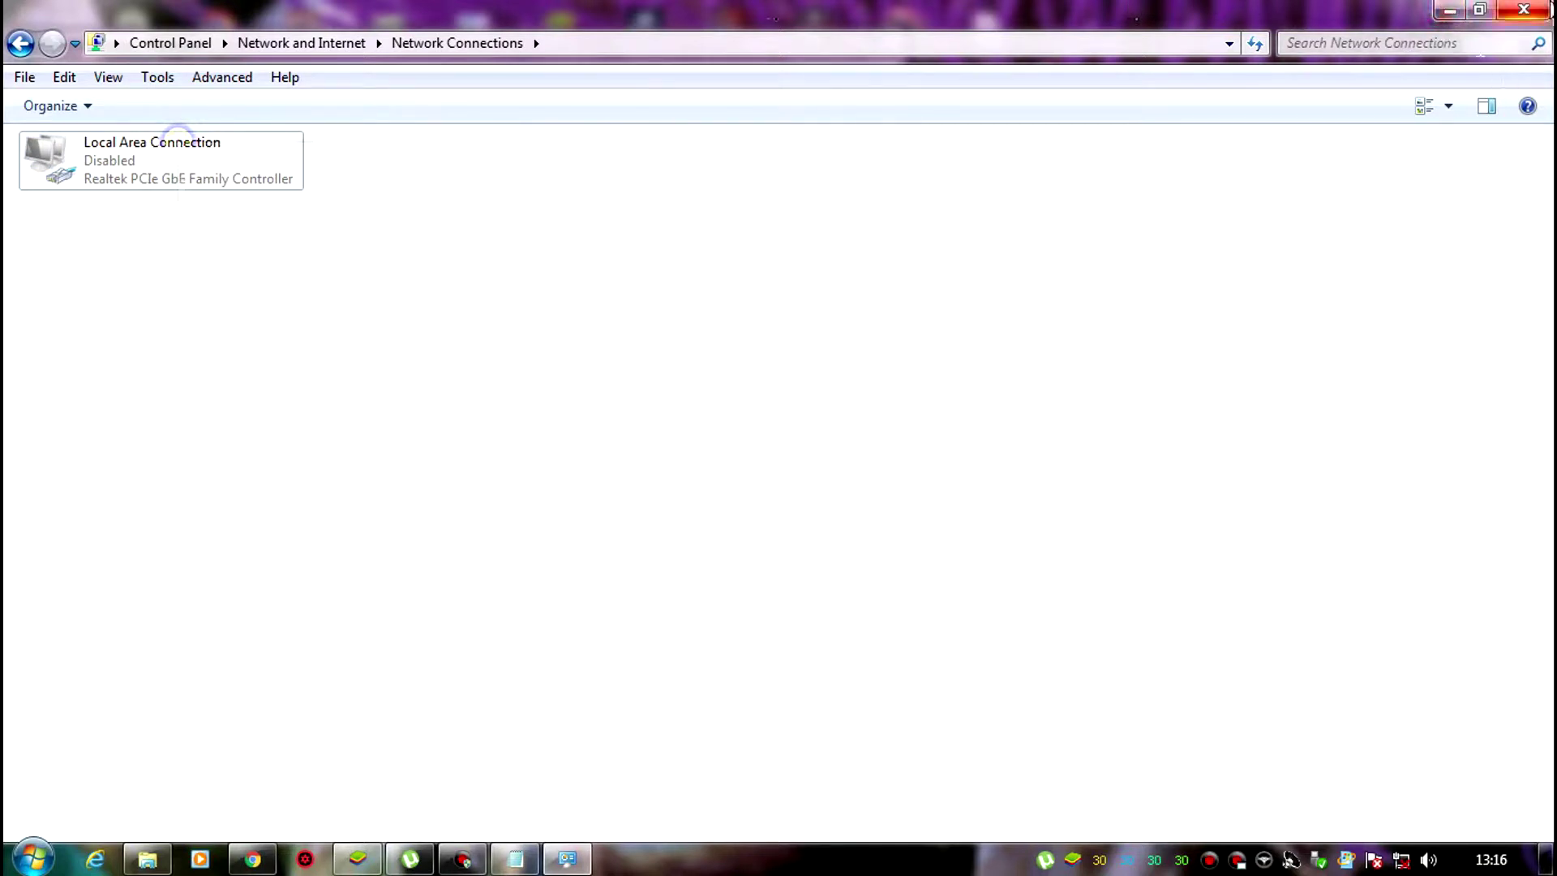
left_click(1524, 9)
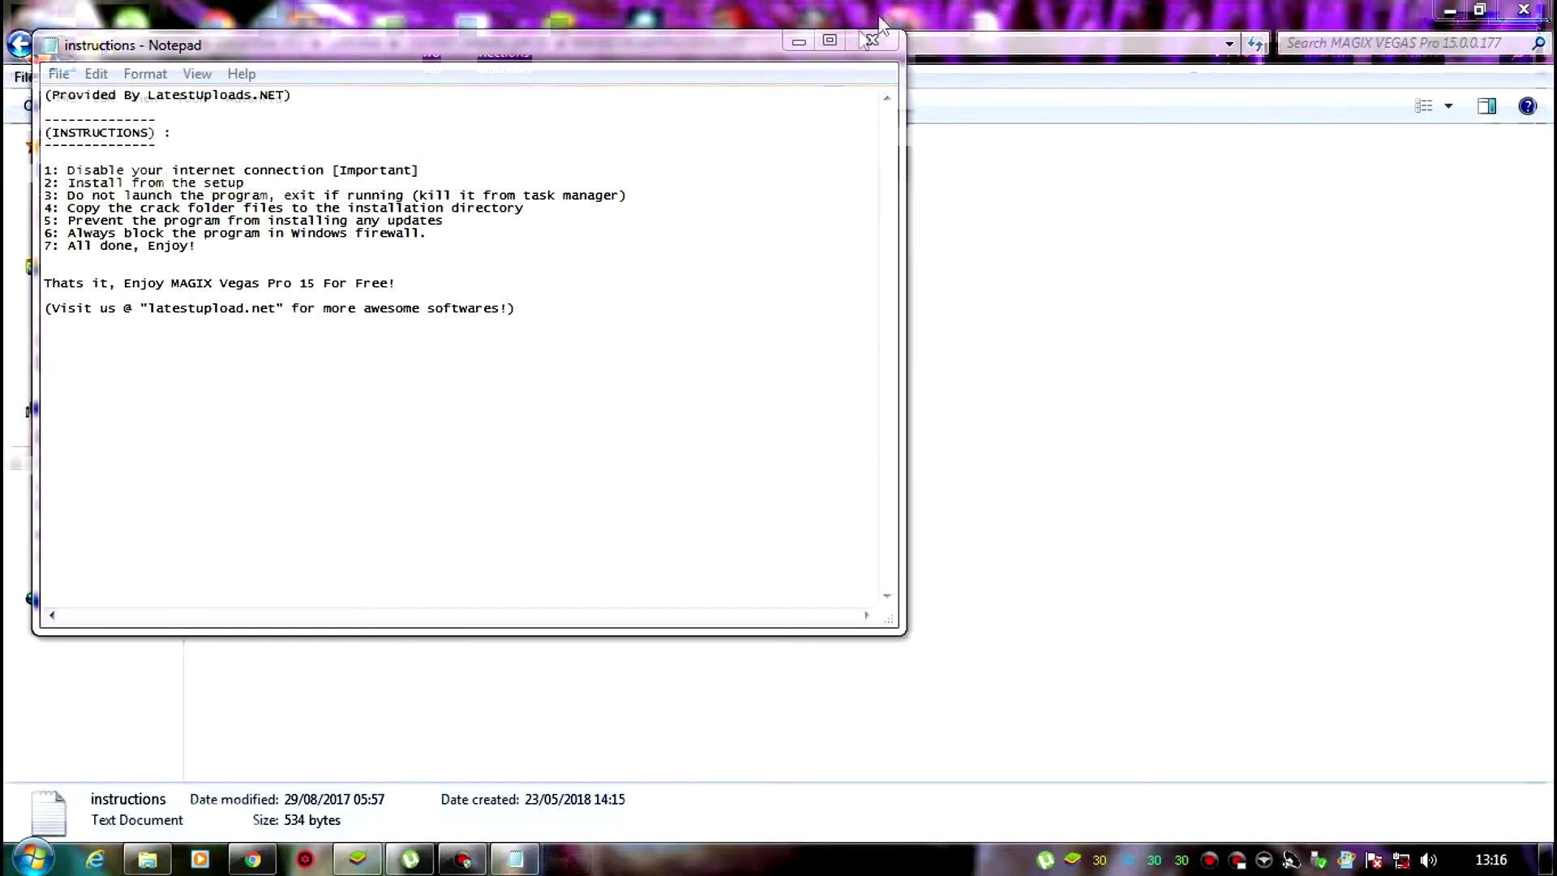
left_click(871, 40)
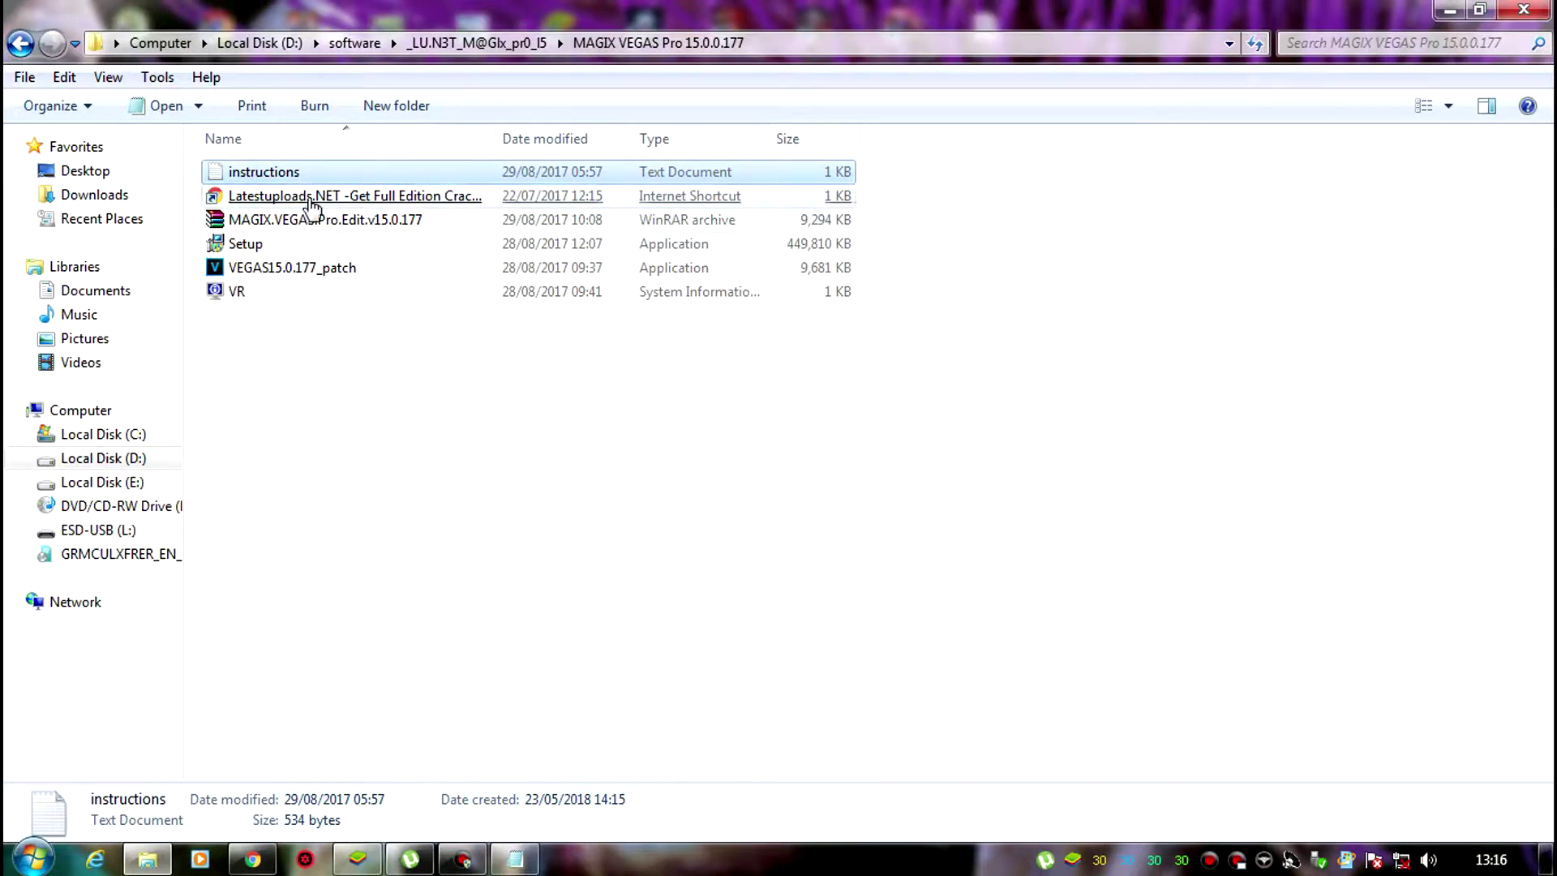
- Start the VEGAS Pro 15.0 setup in English, accepting the license agreement and enabling the desktop shortcut
double_click(302, 244)
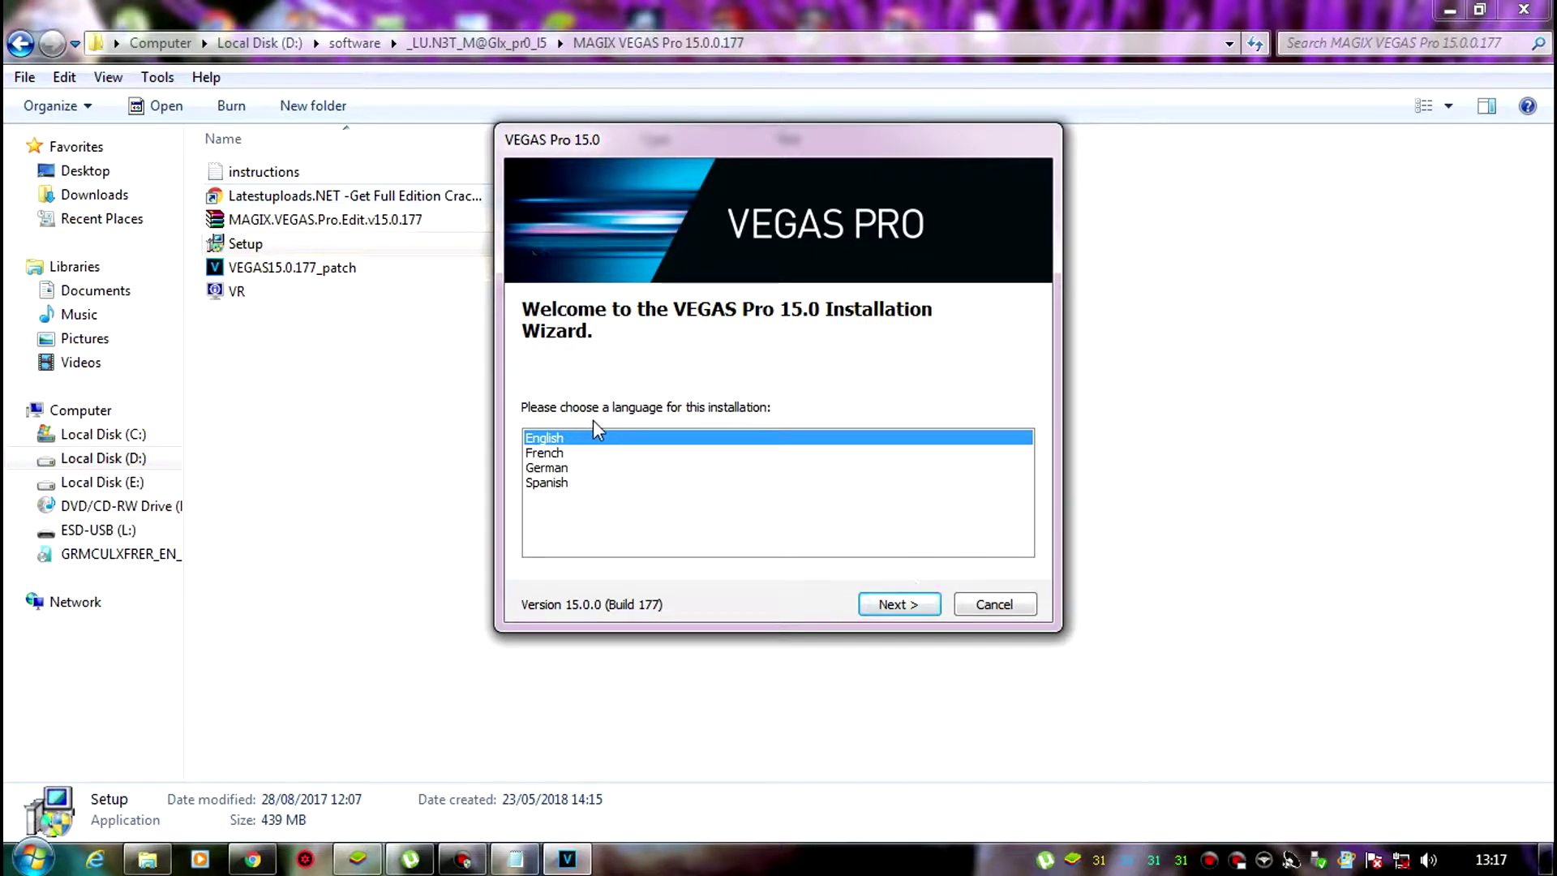
left_click(889, 604)
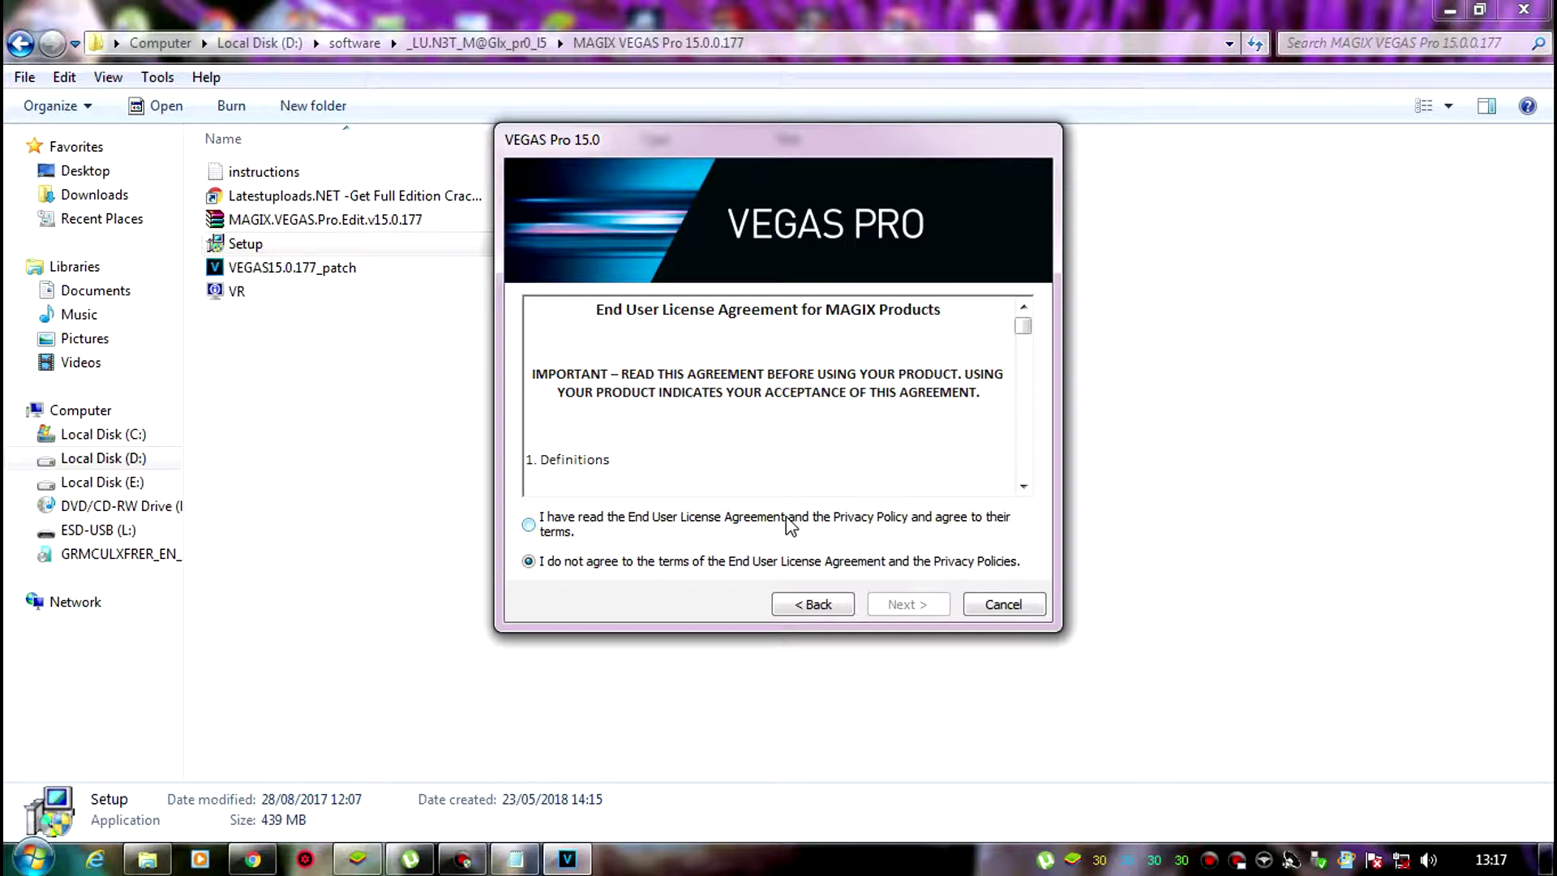
left_click(758, 522)
left_click(900, 605)
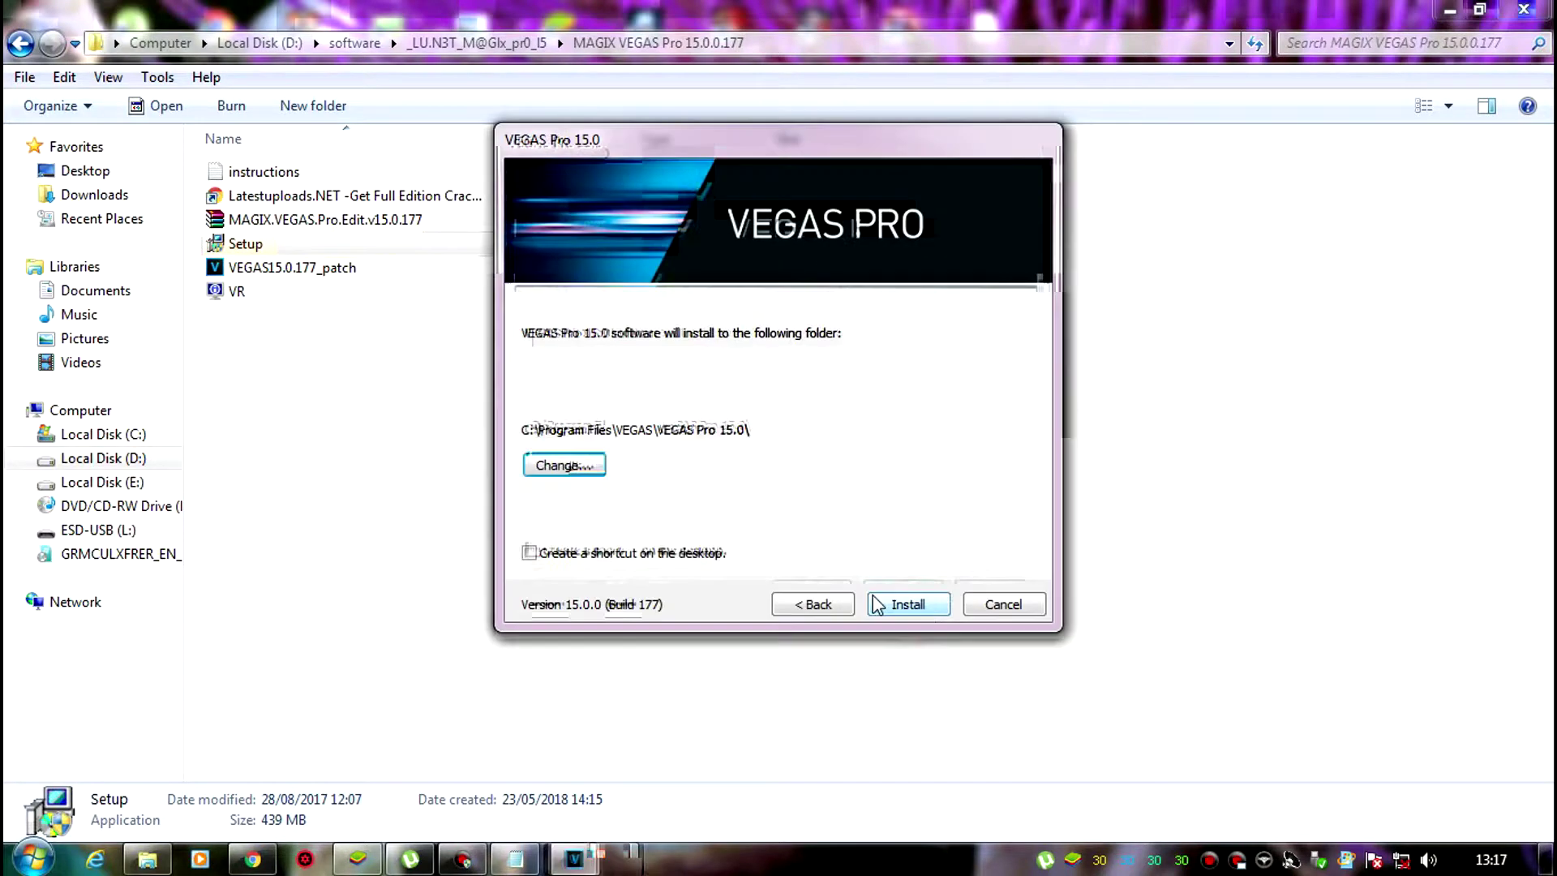
left_click(626, 553)
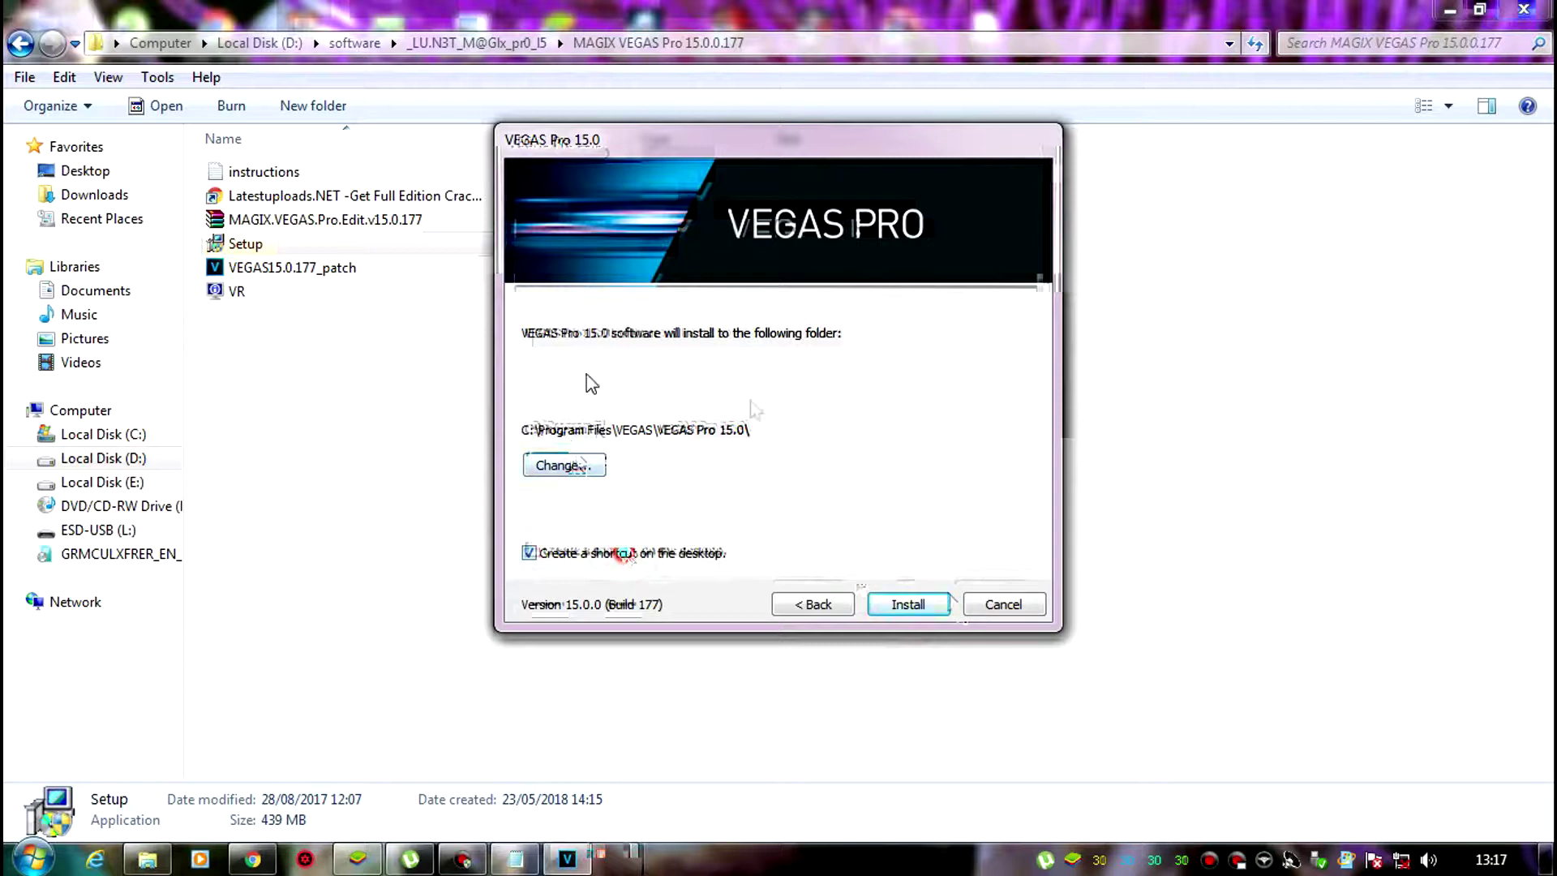
- Try to change the VEGAS Pro 15.0 installation folder to the root of another local drive
left_click(601, 468)
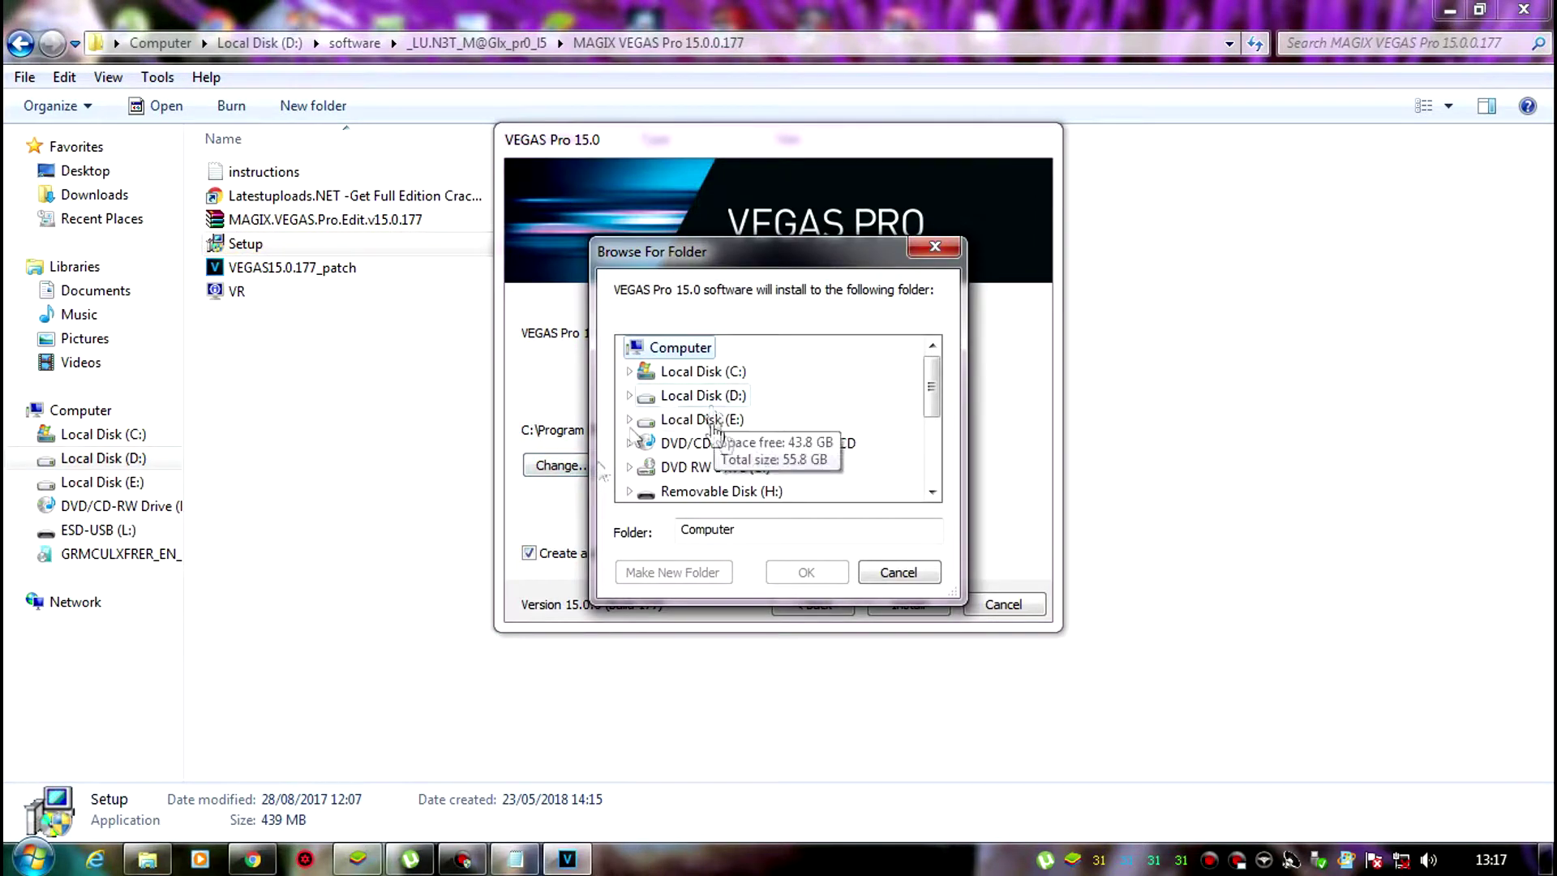
left_click_drag(696, 259, 836, 301)
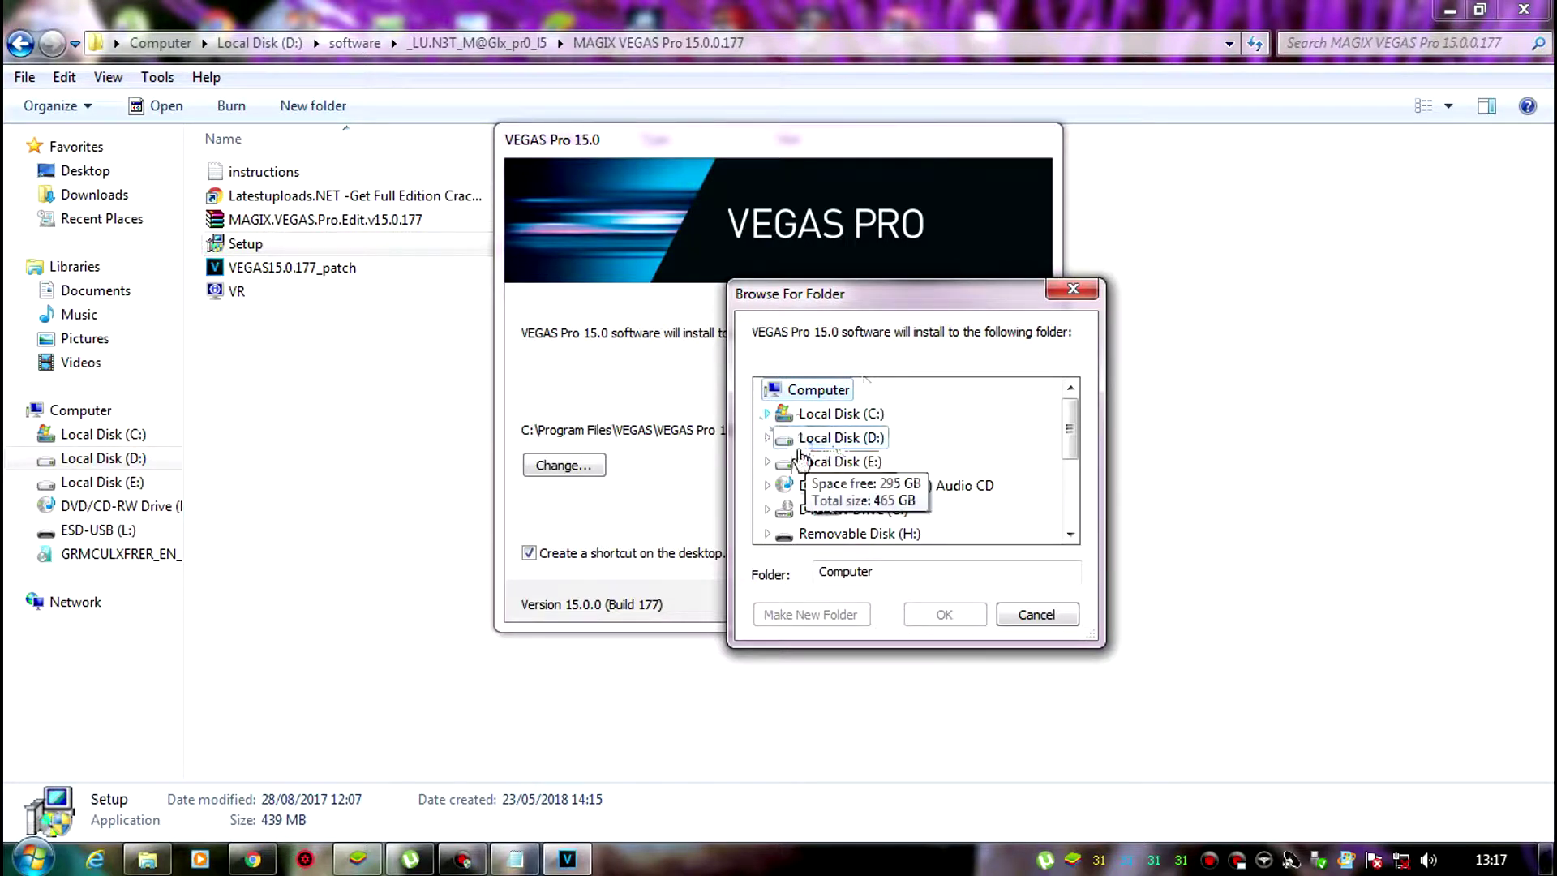
left_click(811, 460)
left_click(945, 614)
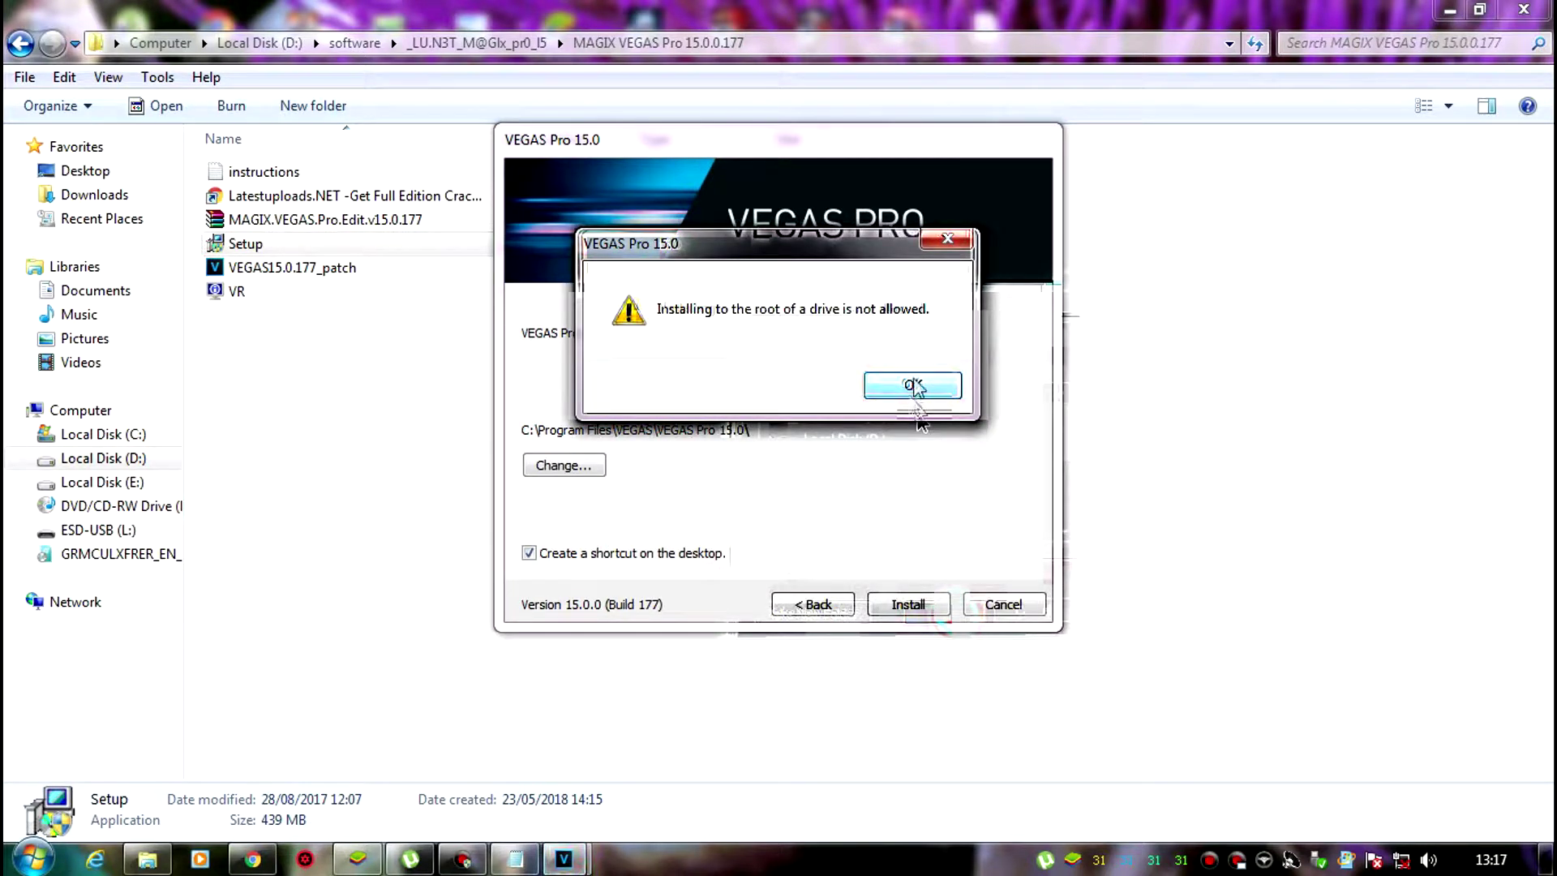
left_click(914, 386)
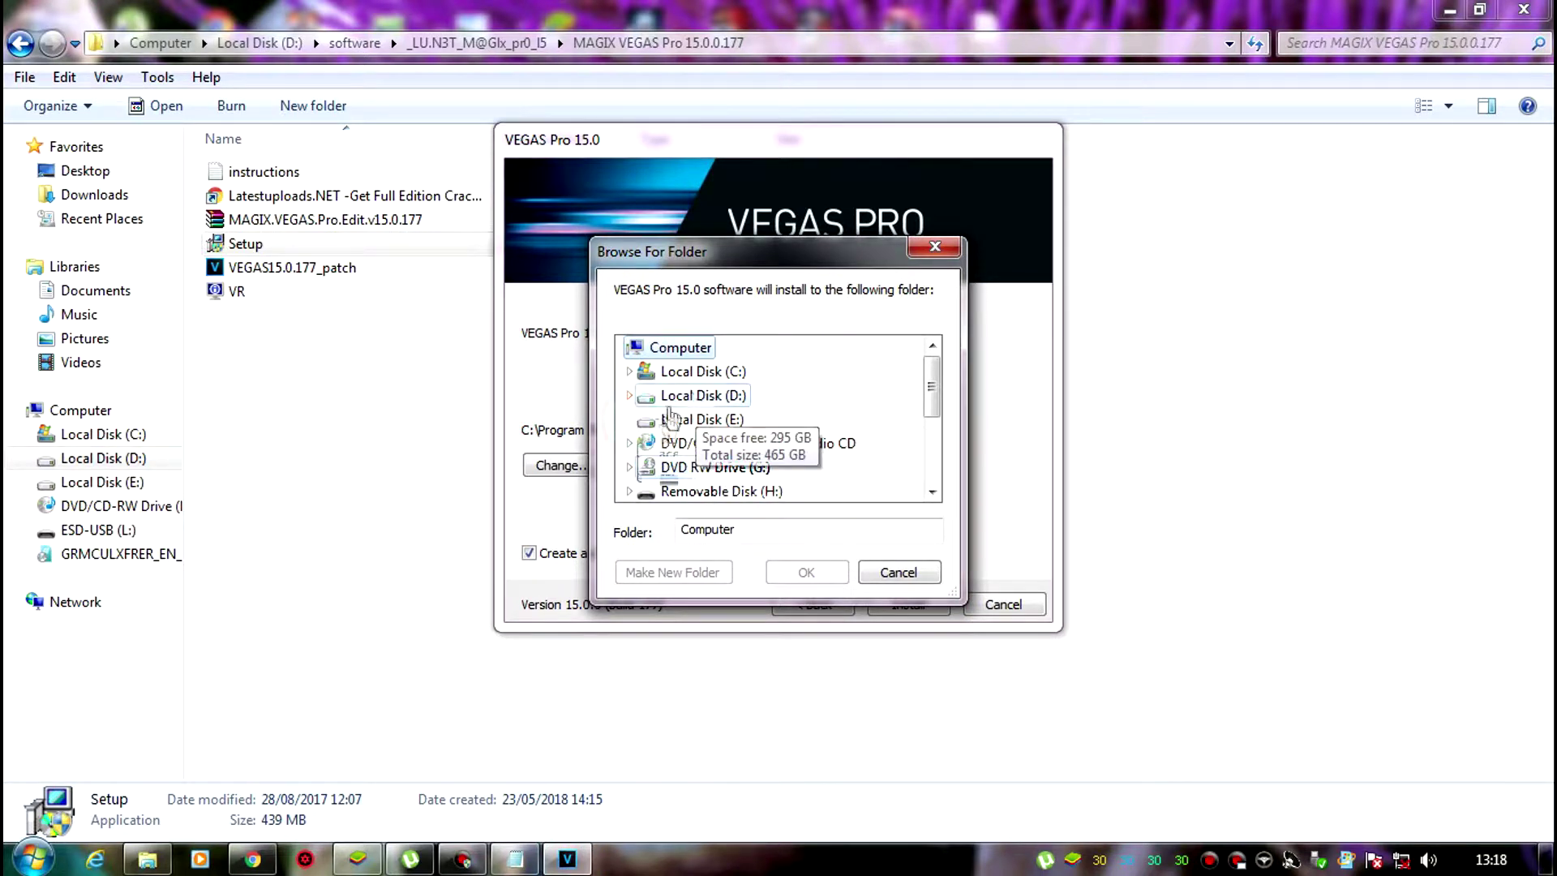
left_click(629, 396)
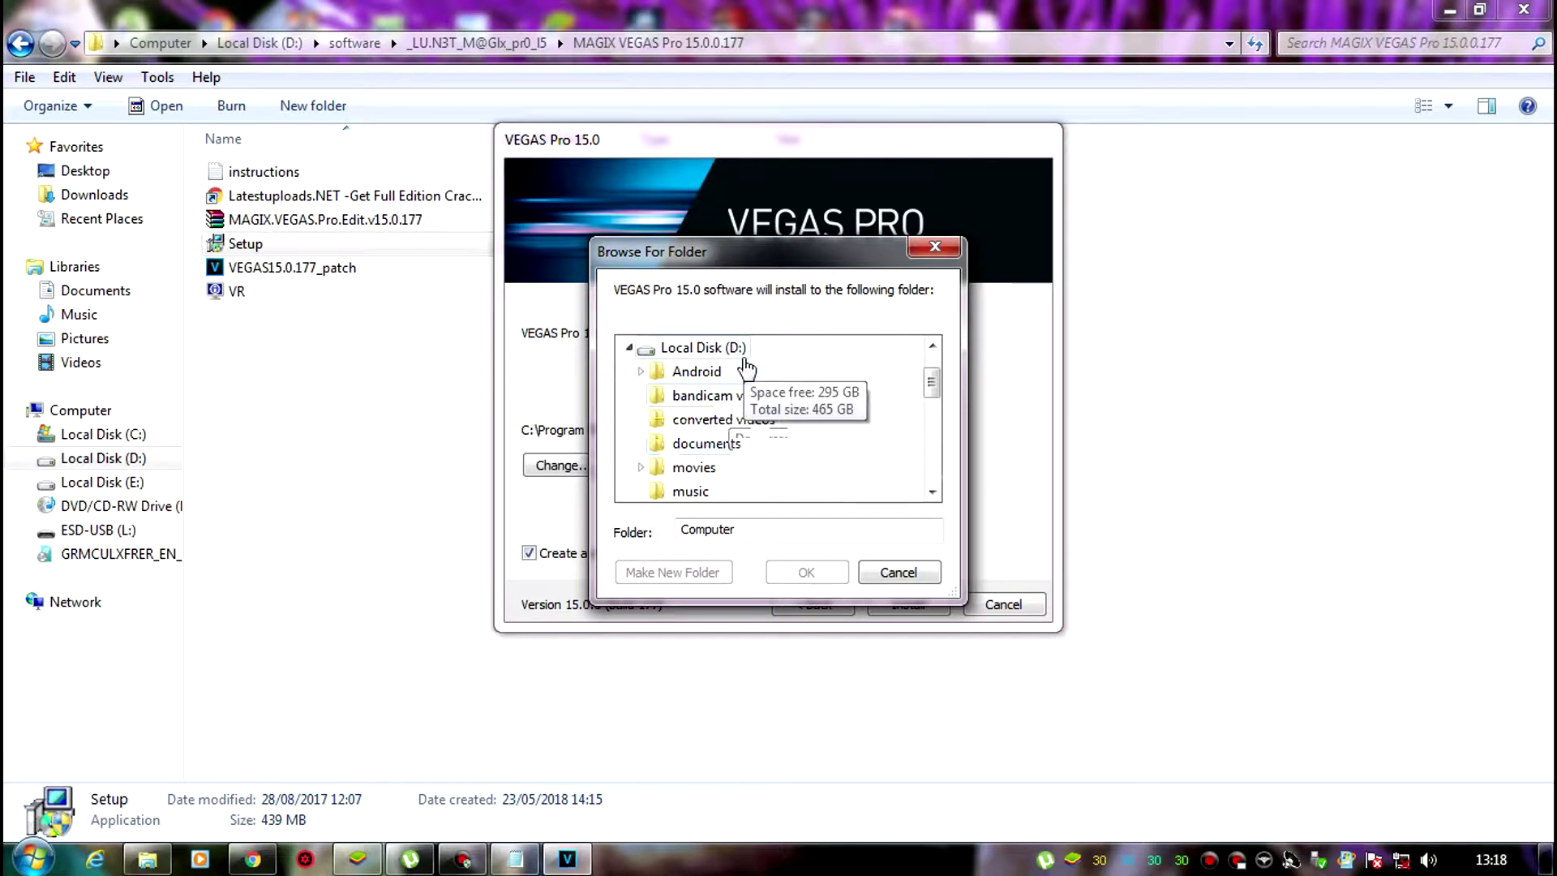
left_click(735, 349)
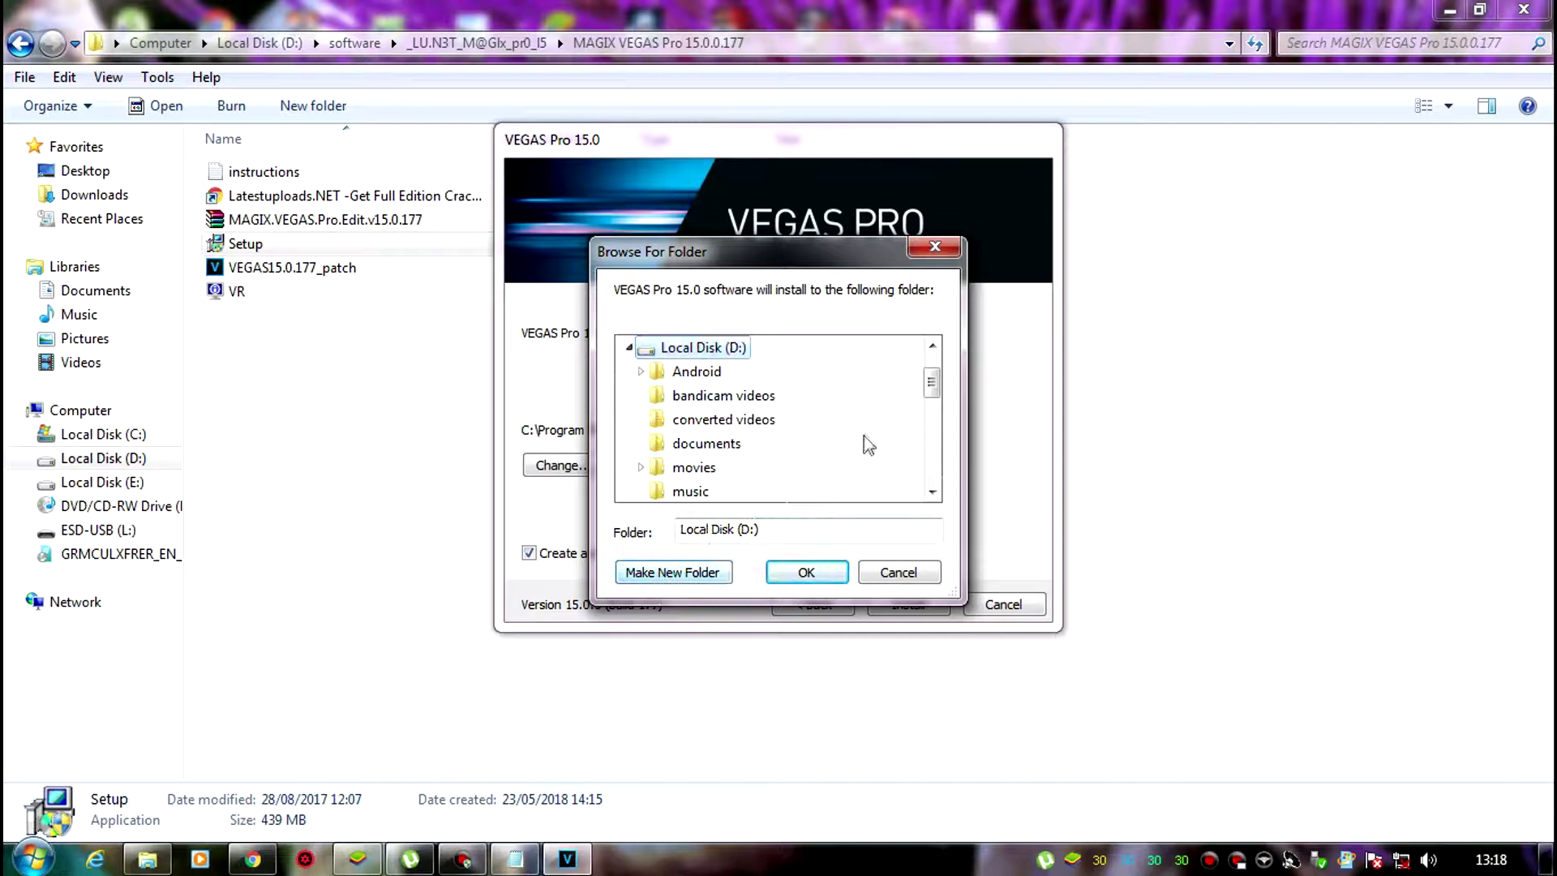
left_click(899, 573)
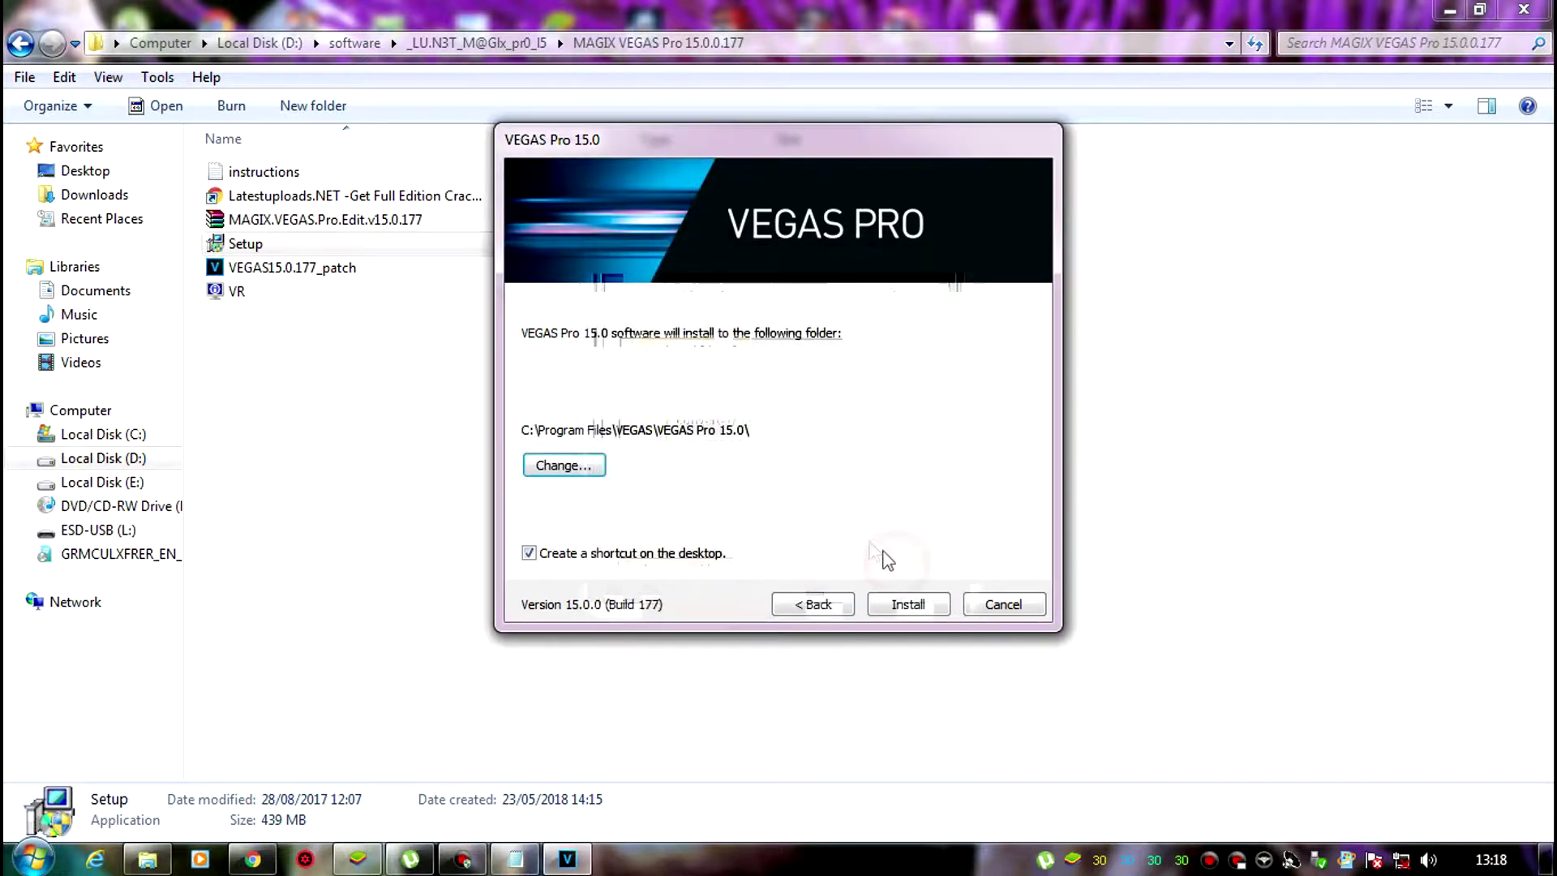
- Install VEGAS Pro 15.0 in its default Program Files folder and place its desktop shortcut beside FH3
left_click(933, 608)
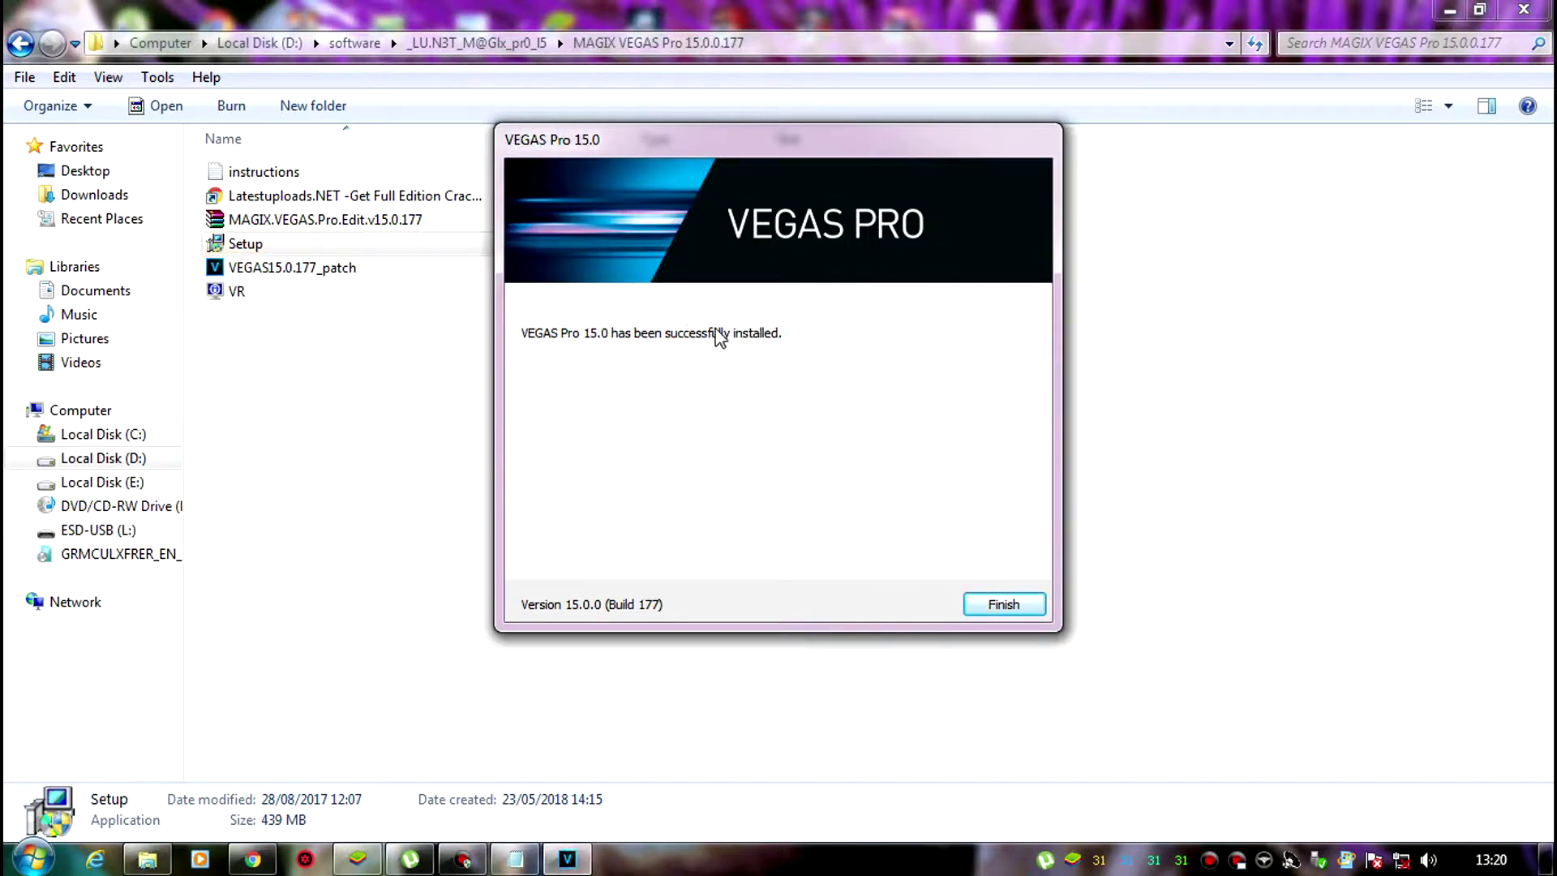
left_click(1008, 607)
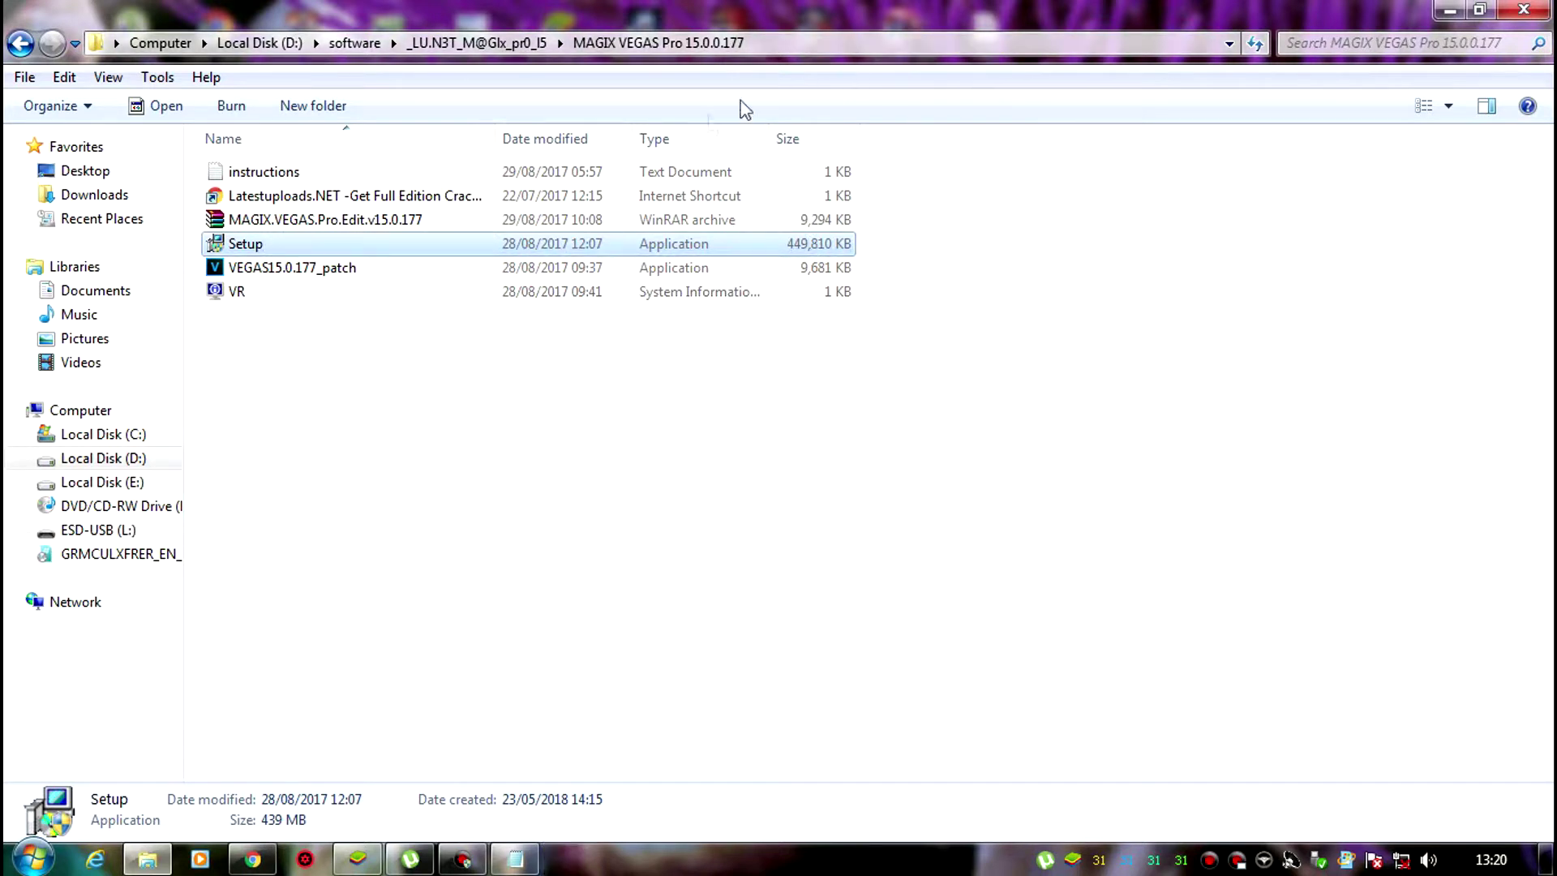
left_click(1445, 11)
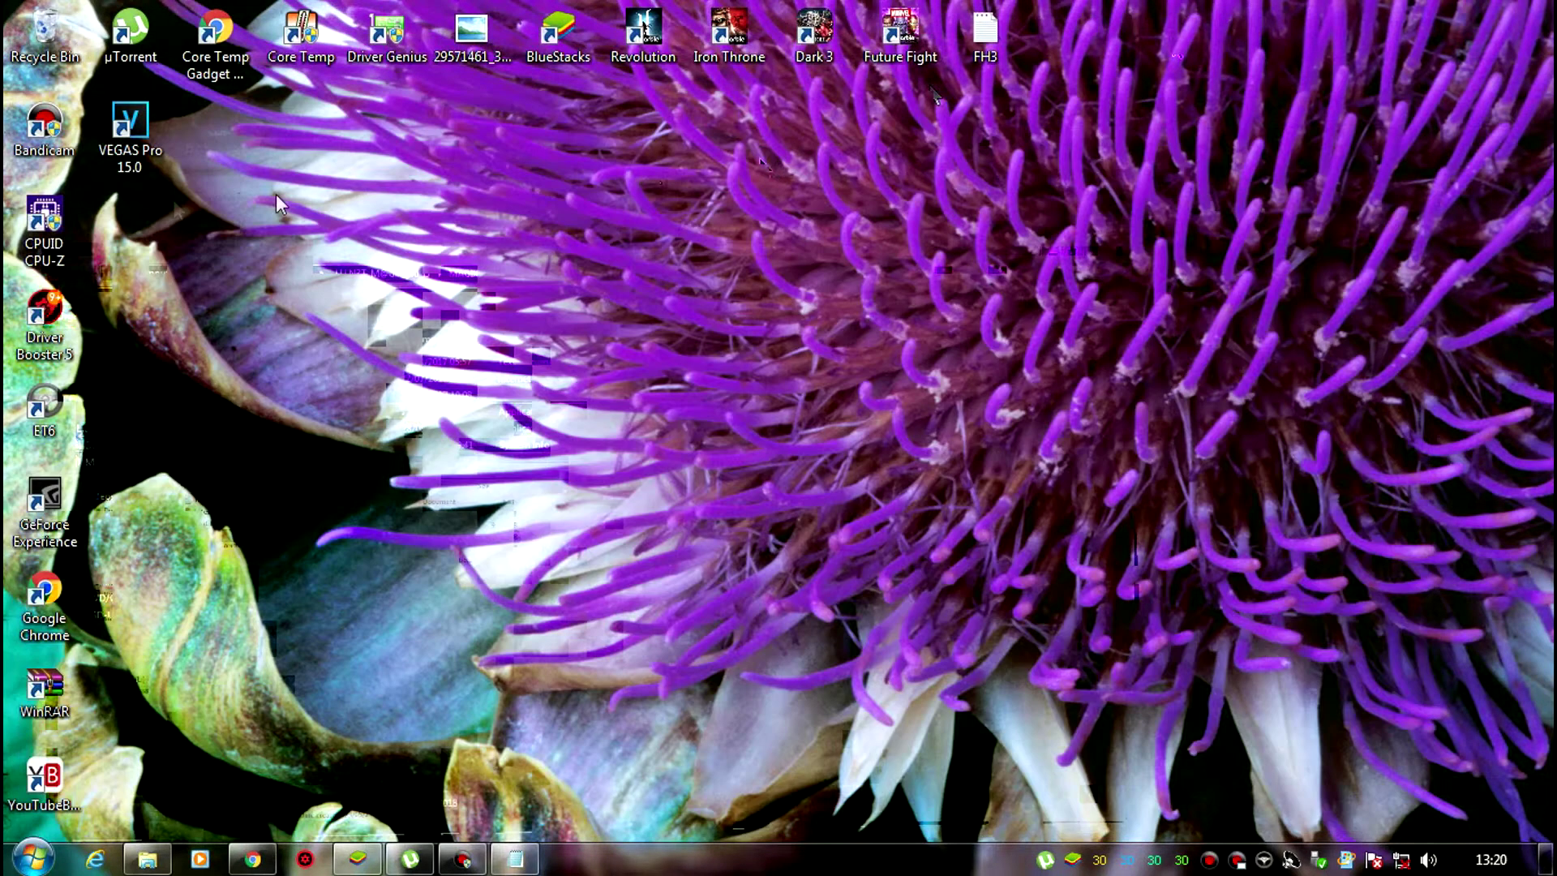
left_click_drag(339, 217, 1087, 50)
- Open VEGAS Pro 15.0 to view its welcome screen, exit the program, and return to the setup folder
right_click(1087, 50)
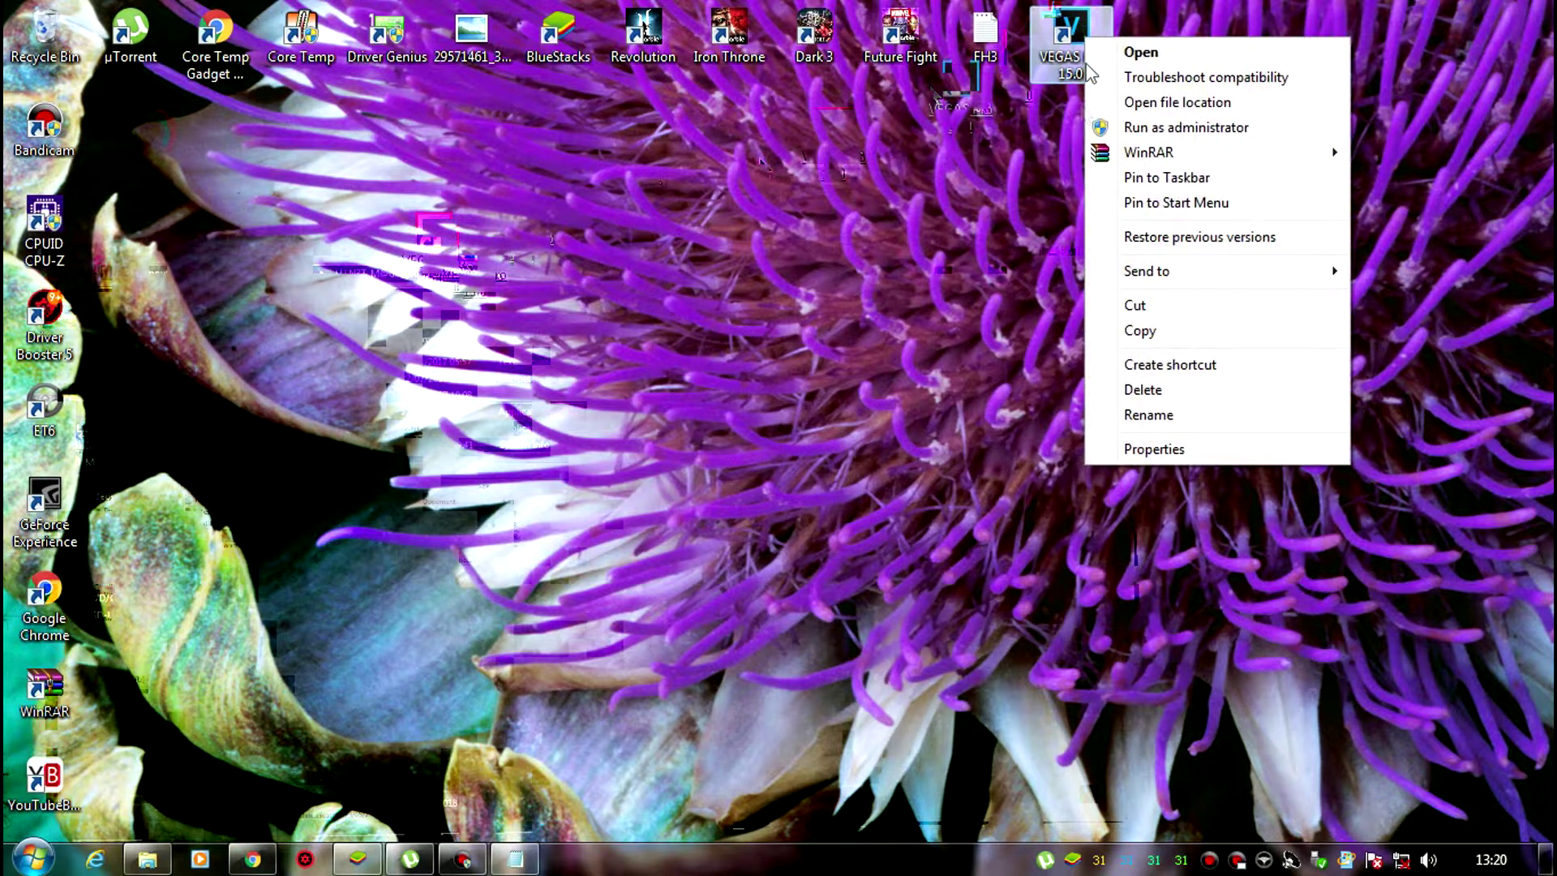
left_click(1132, 53)
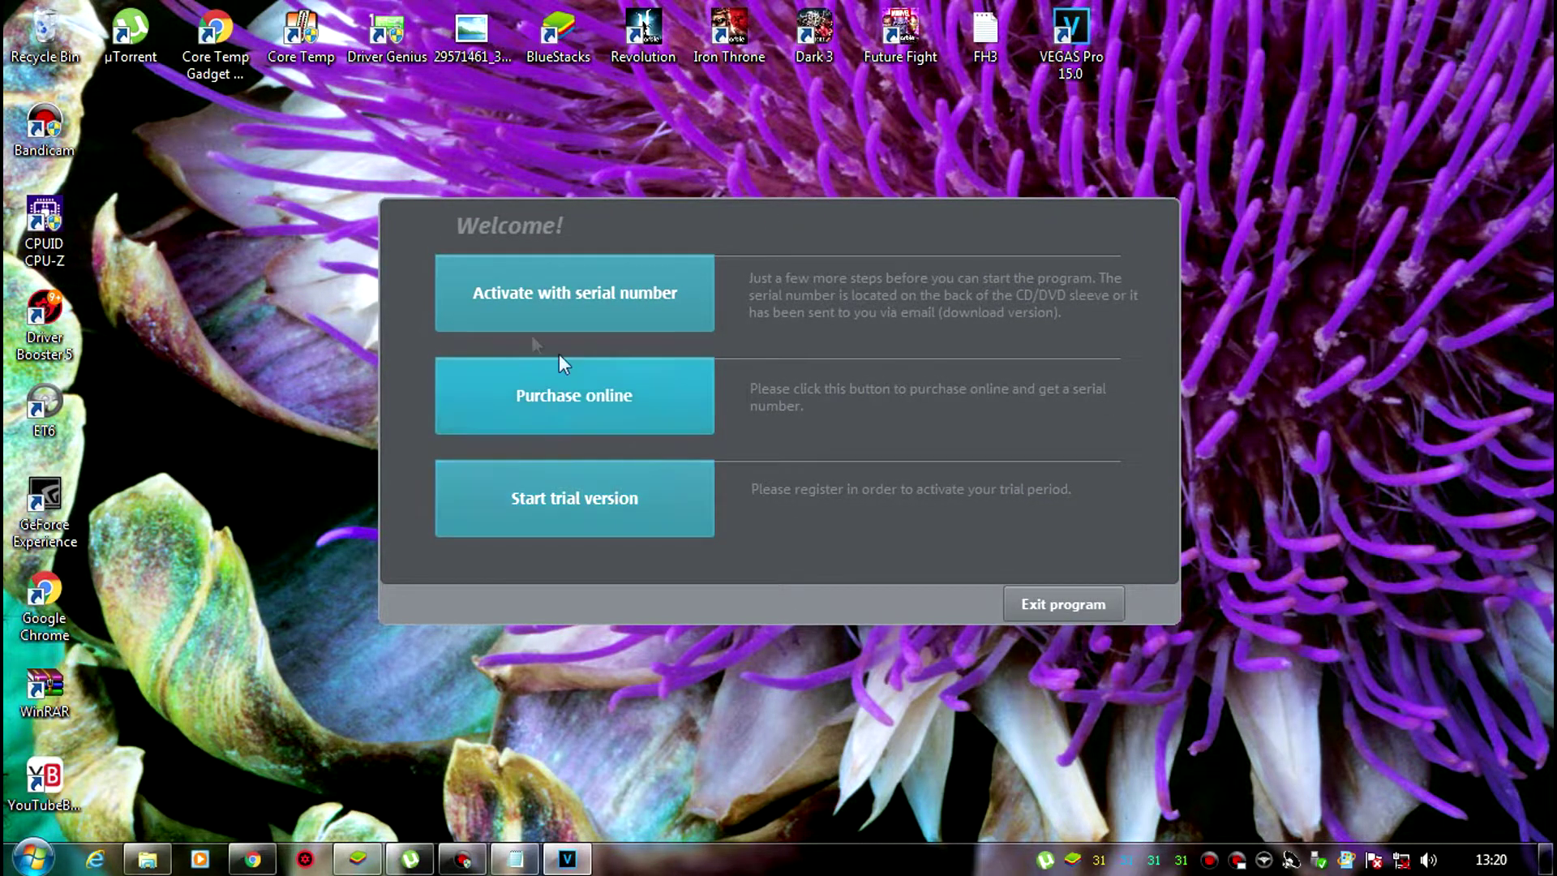
left_click(1085, 604)
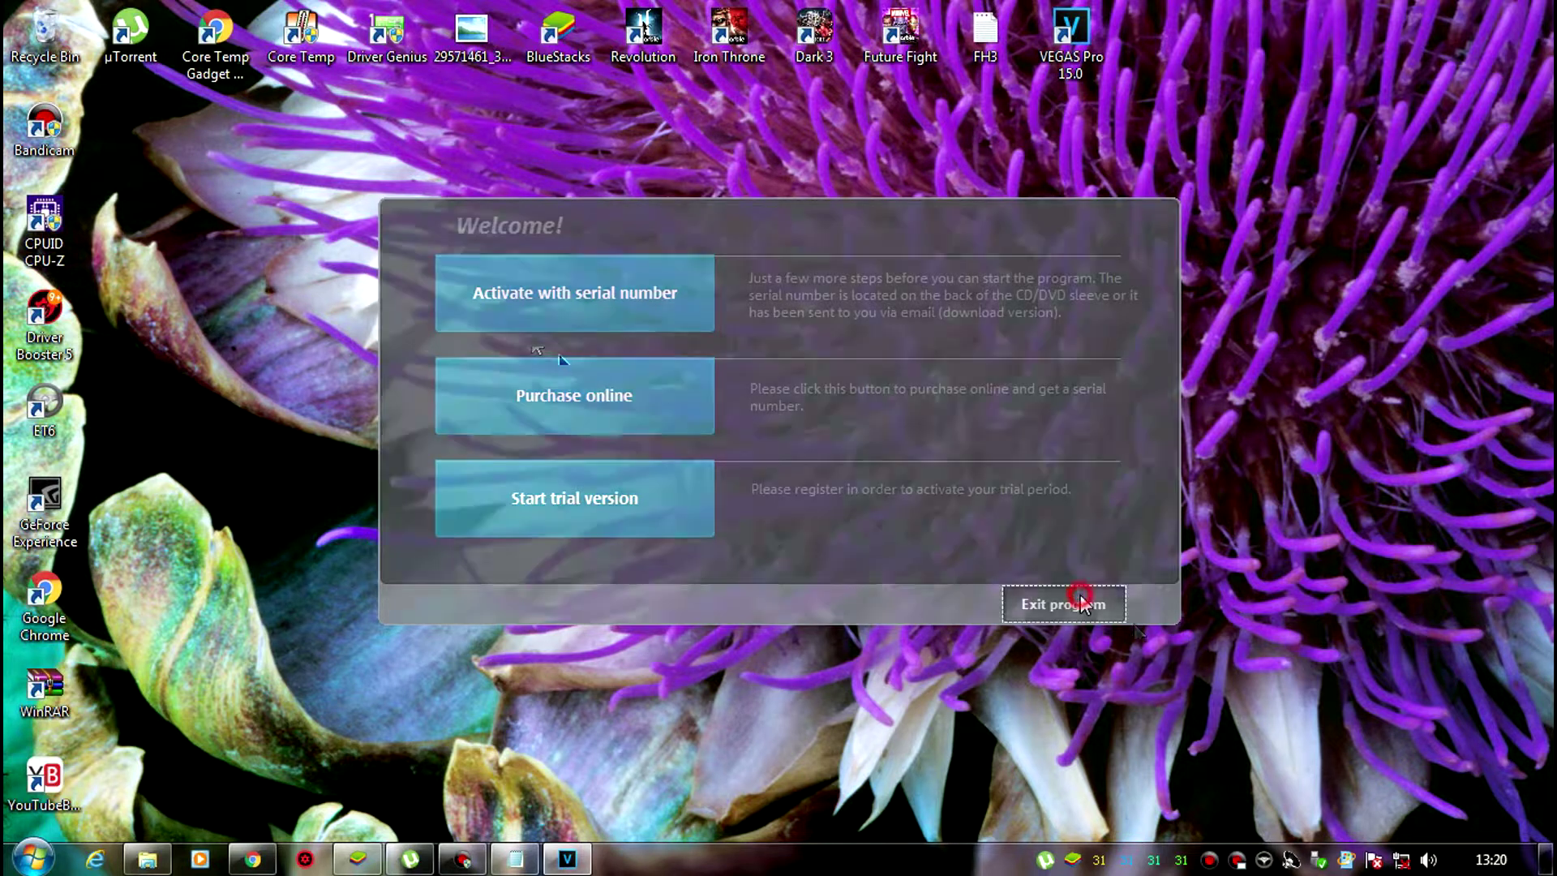
left_click(774, 364)
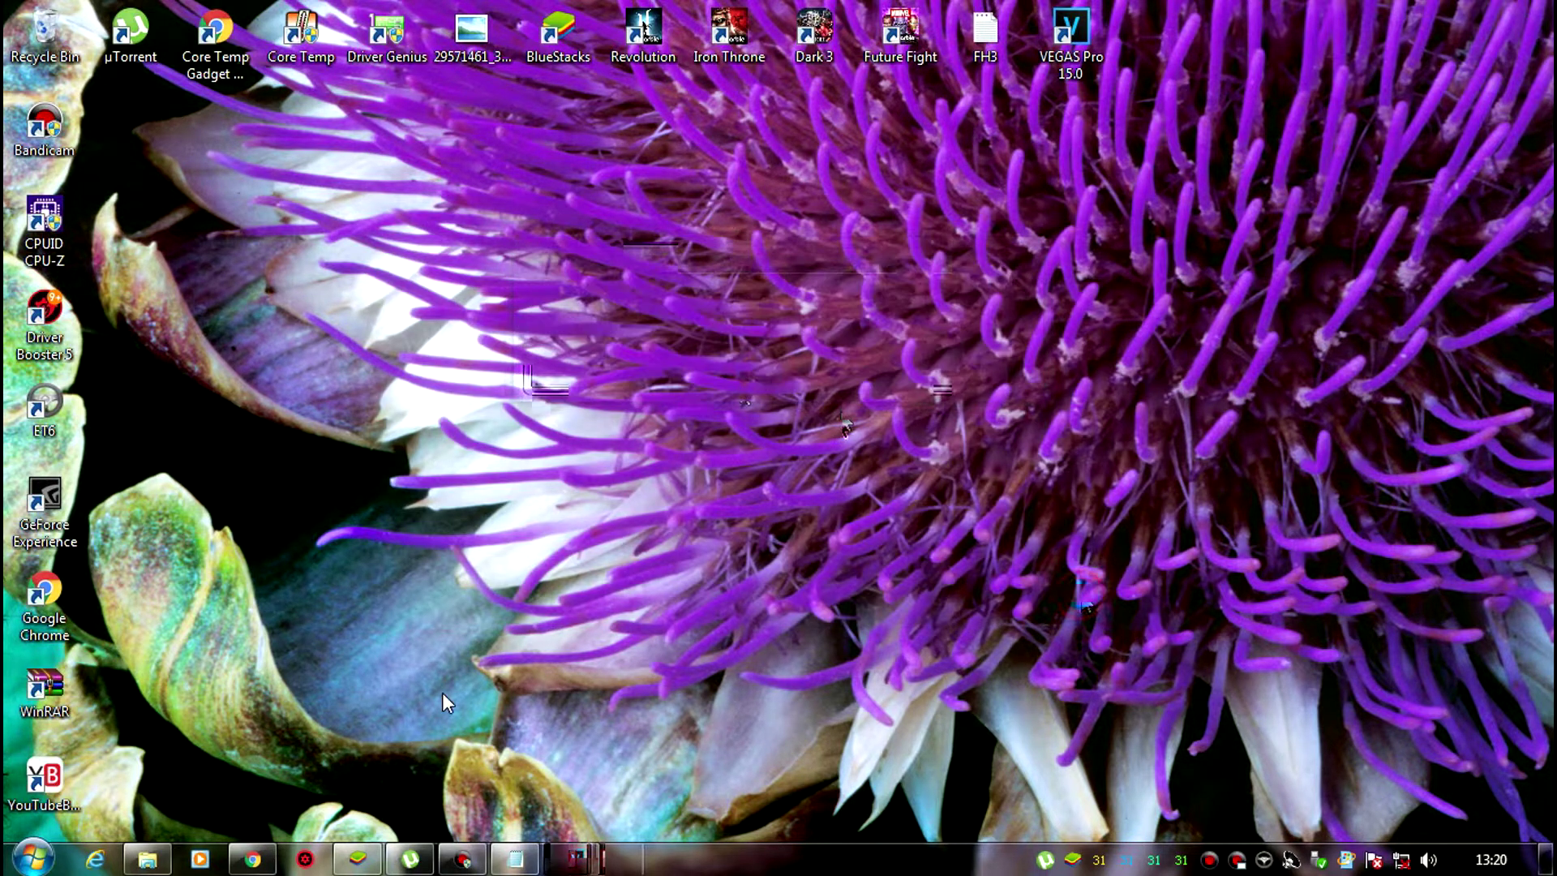
left_click(149, 859)
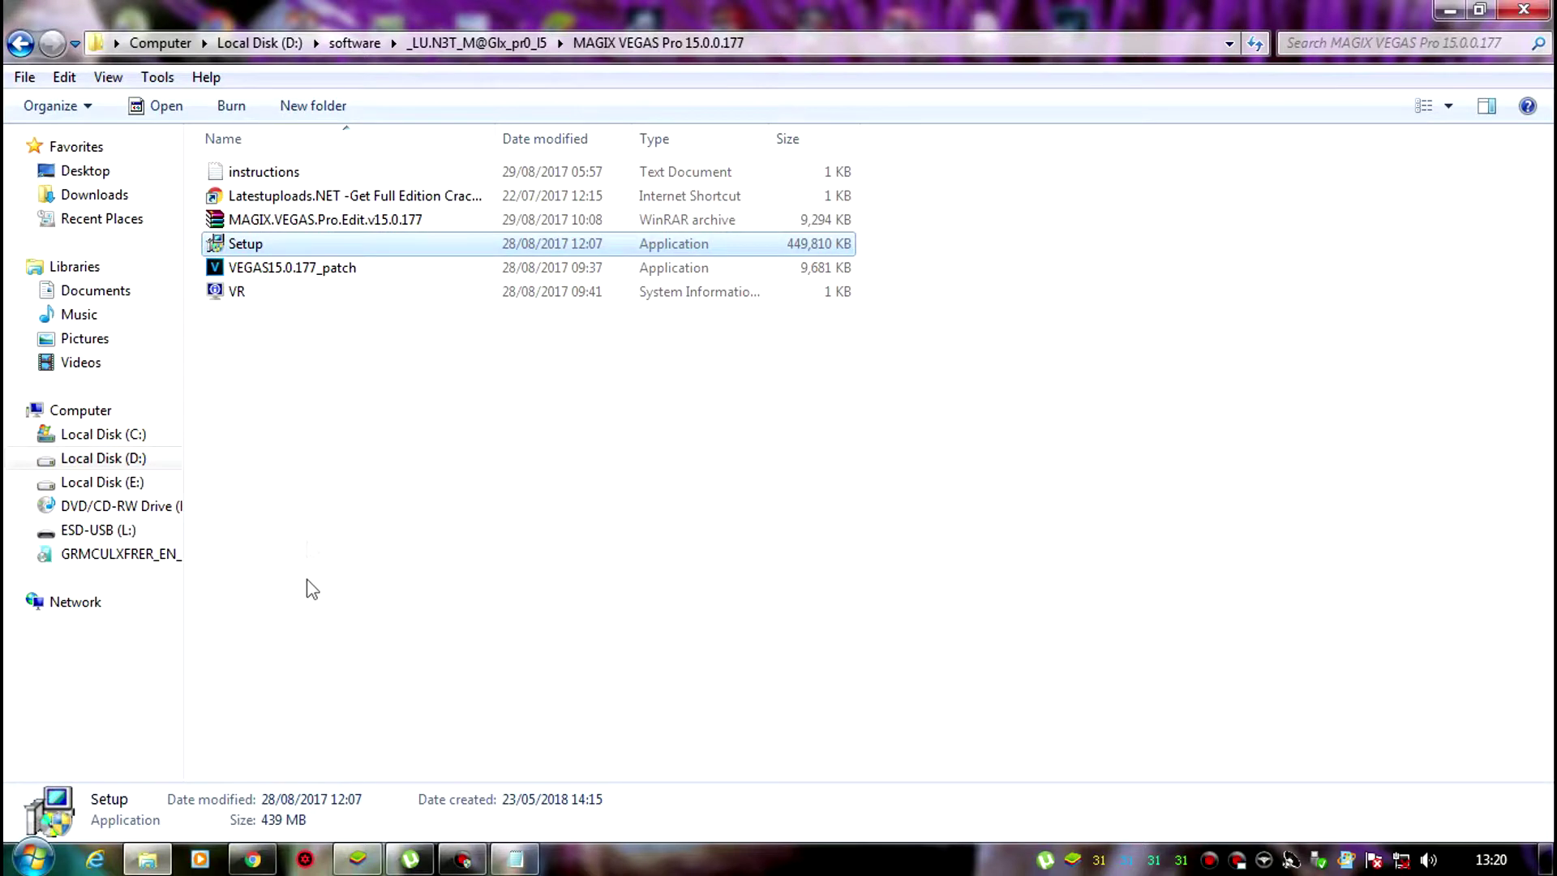
- Run VEGAS15.0.177_patch as administrator on the default VEGAS Pro 15.0 folder, and launch VEGAS Pro 15.0 from the desktop
left_click(315, 268)
right_click(314, 268)
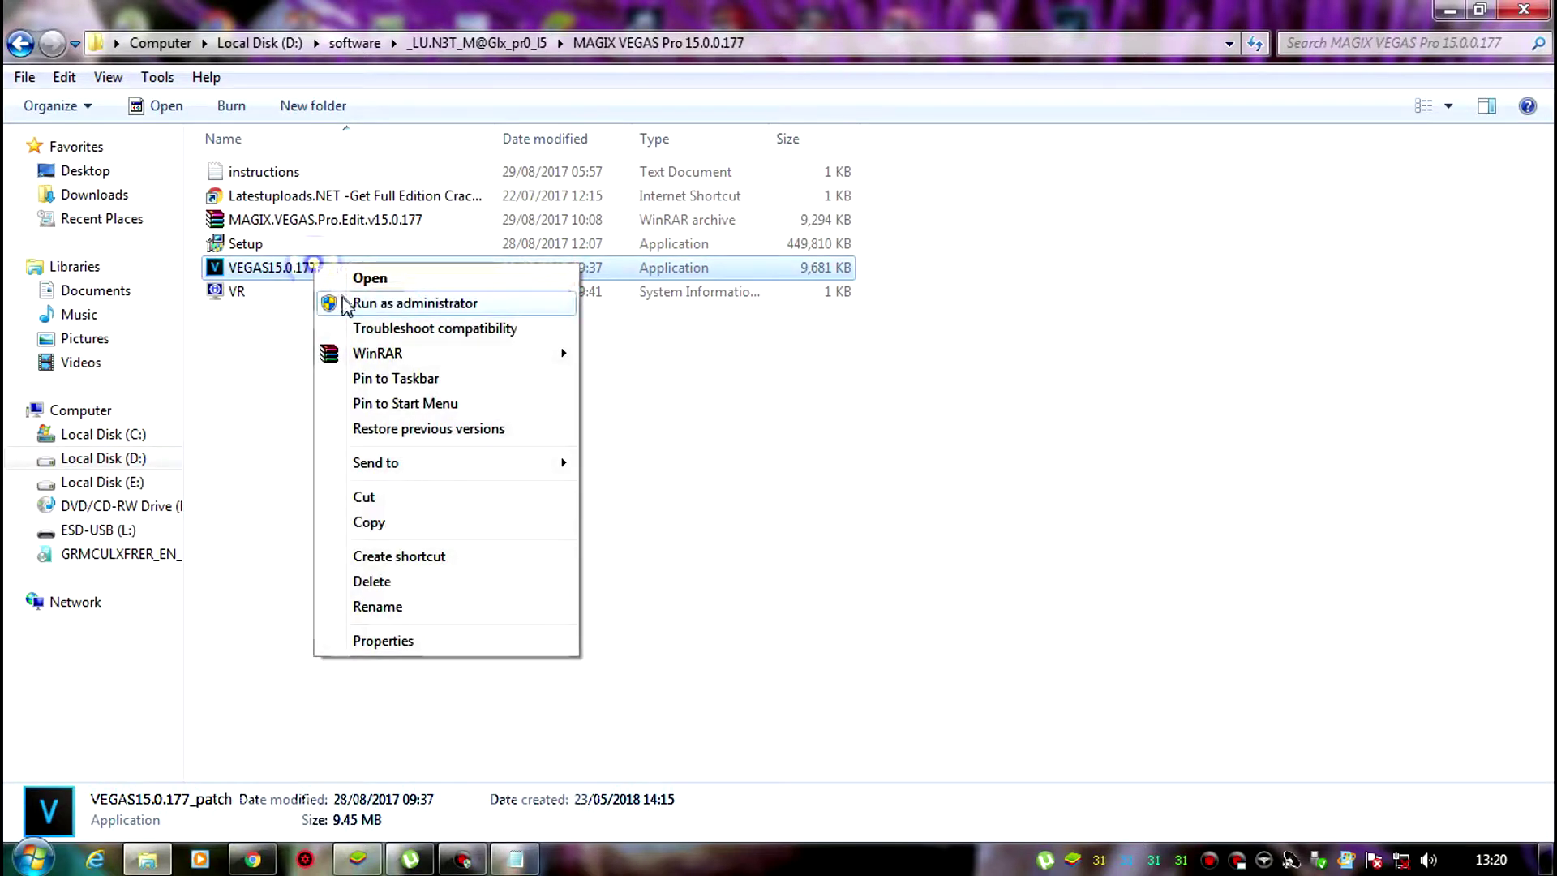
left_click(323, 301)
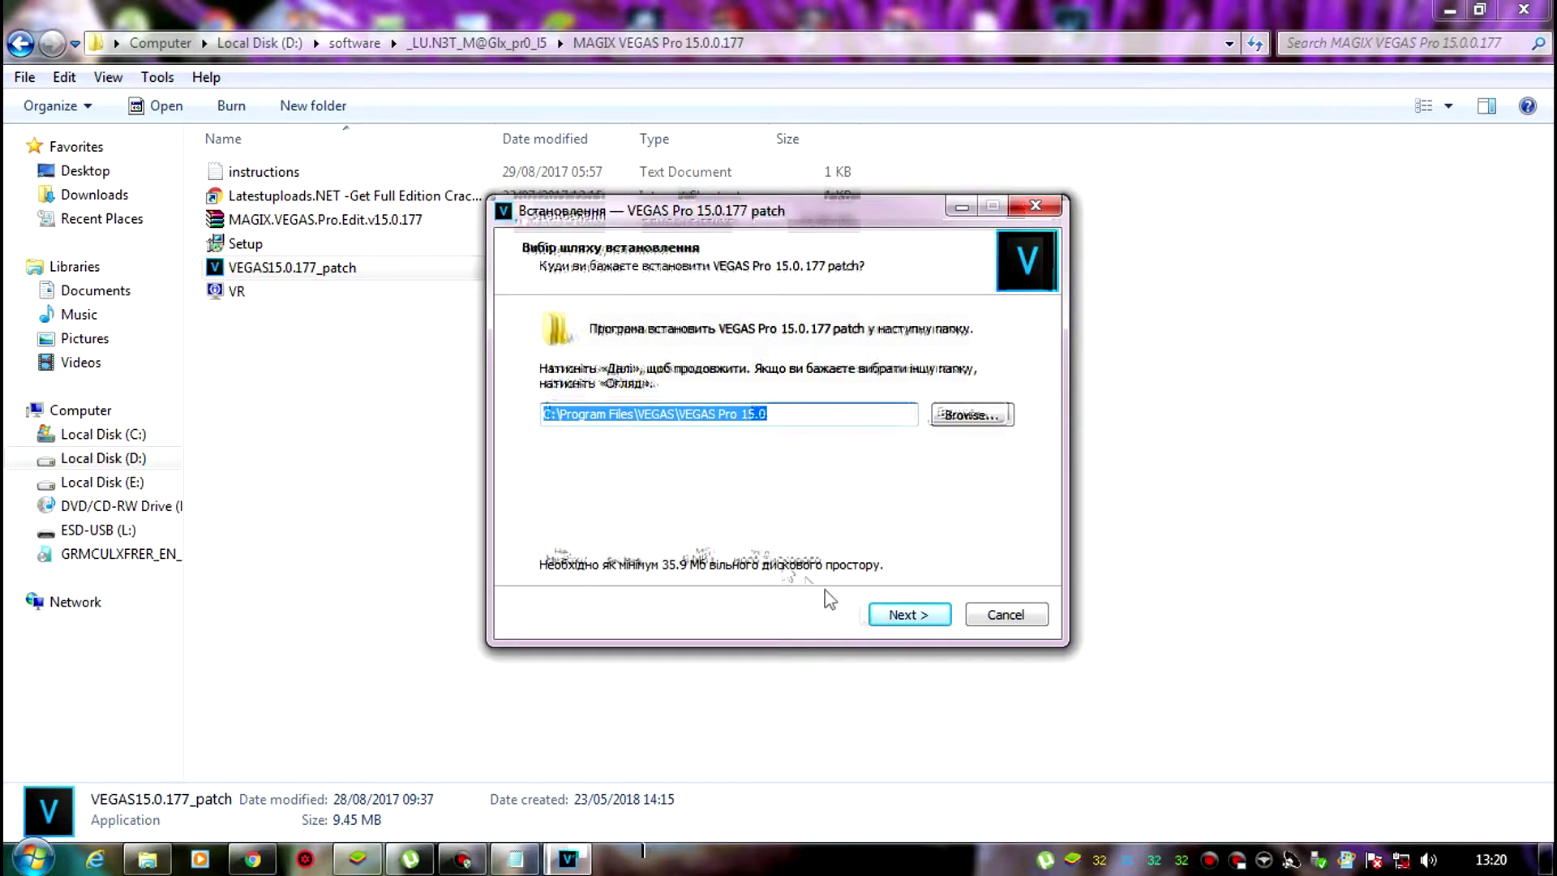
left_click(896, 617)
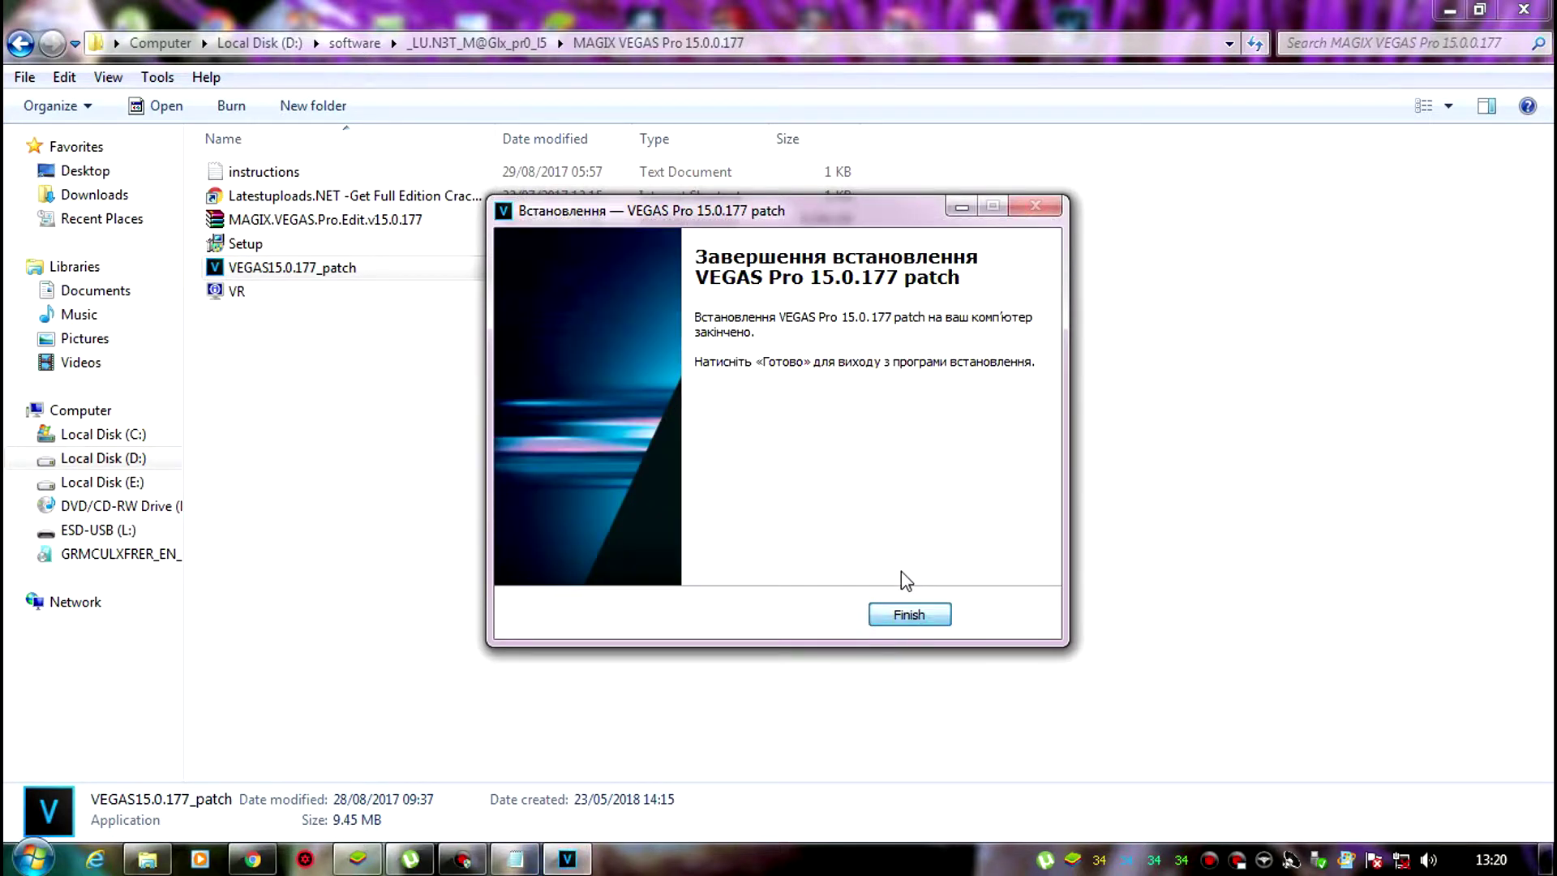
left_click(906, 614)
key("super+d")
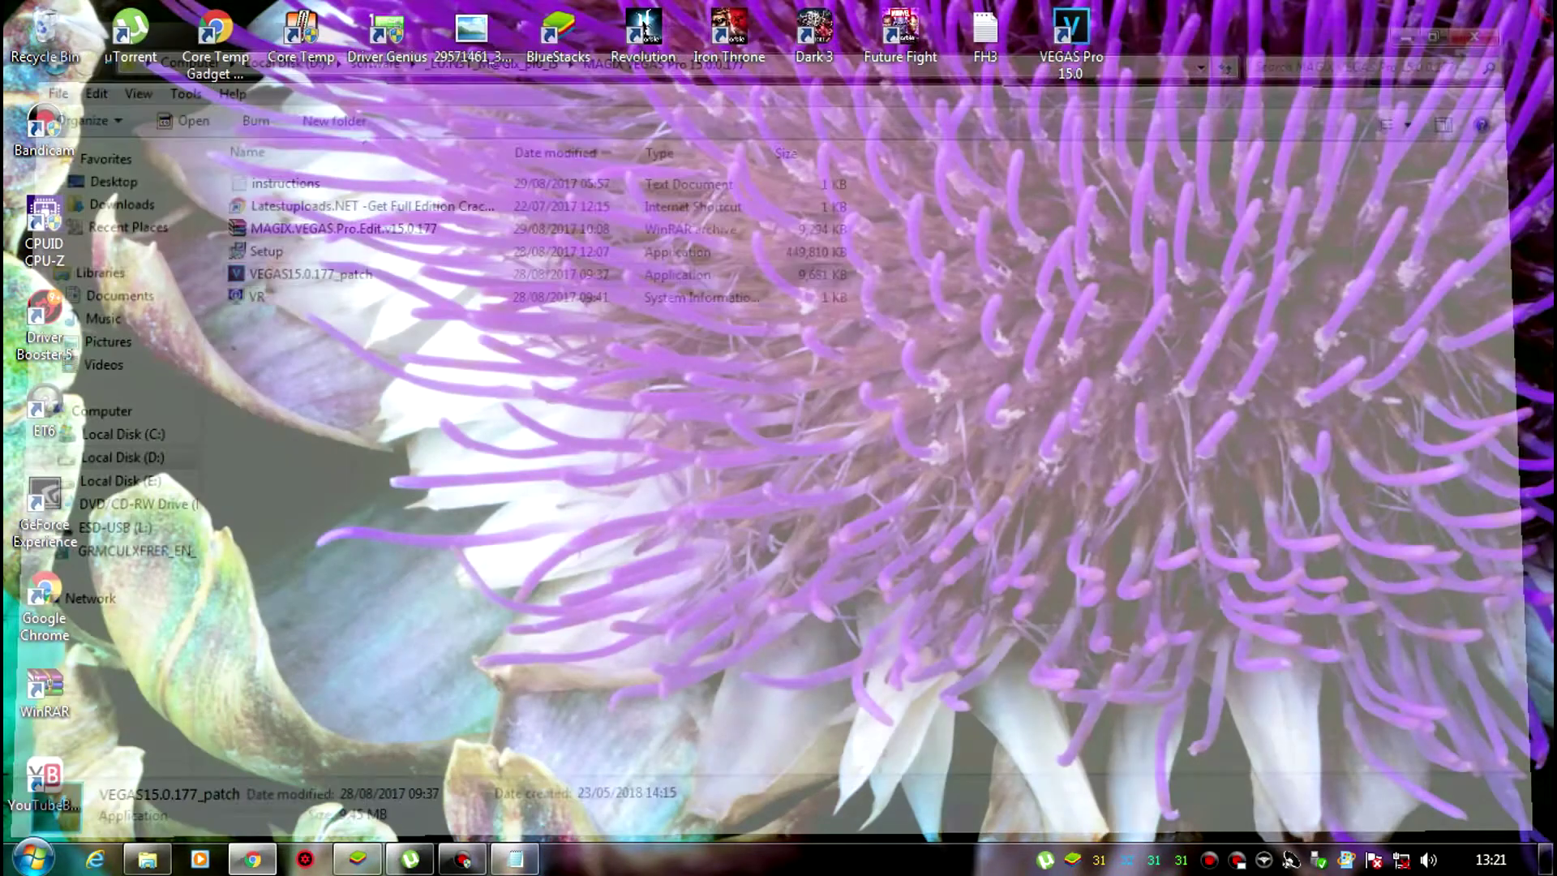
double_click(1091, 54)
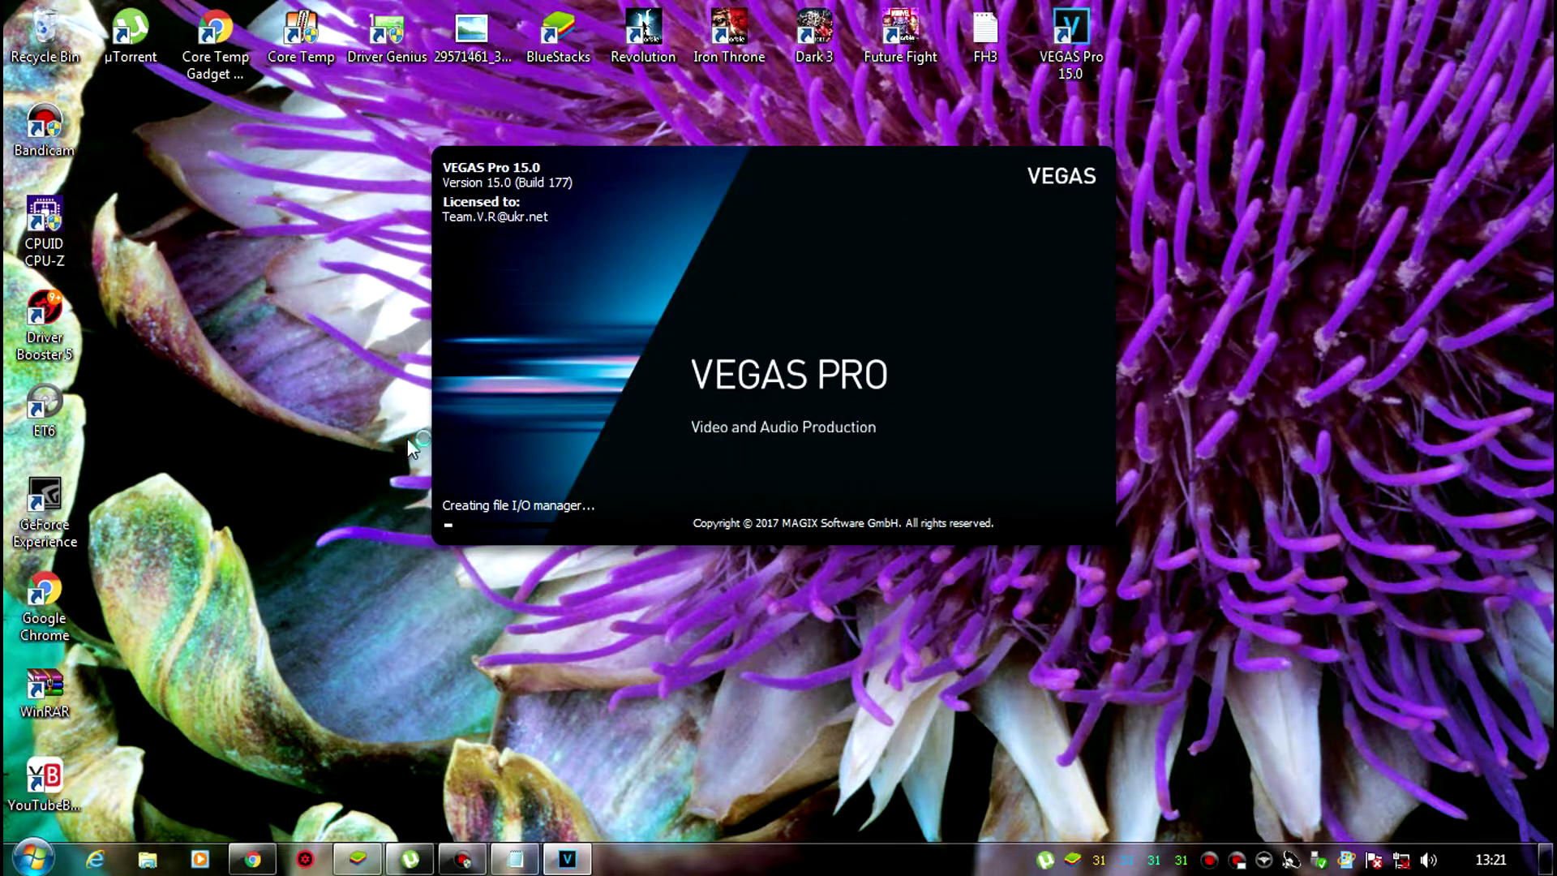
- Open the advanced settings of Windows Firewall through the Control Panel, and close the Control Panel window behind them
left_click(33, 858)
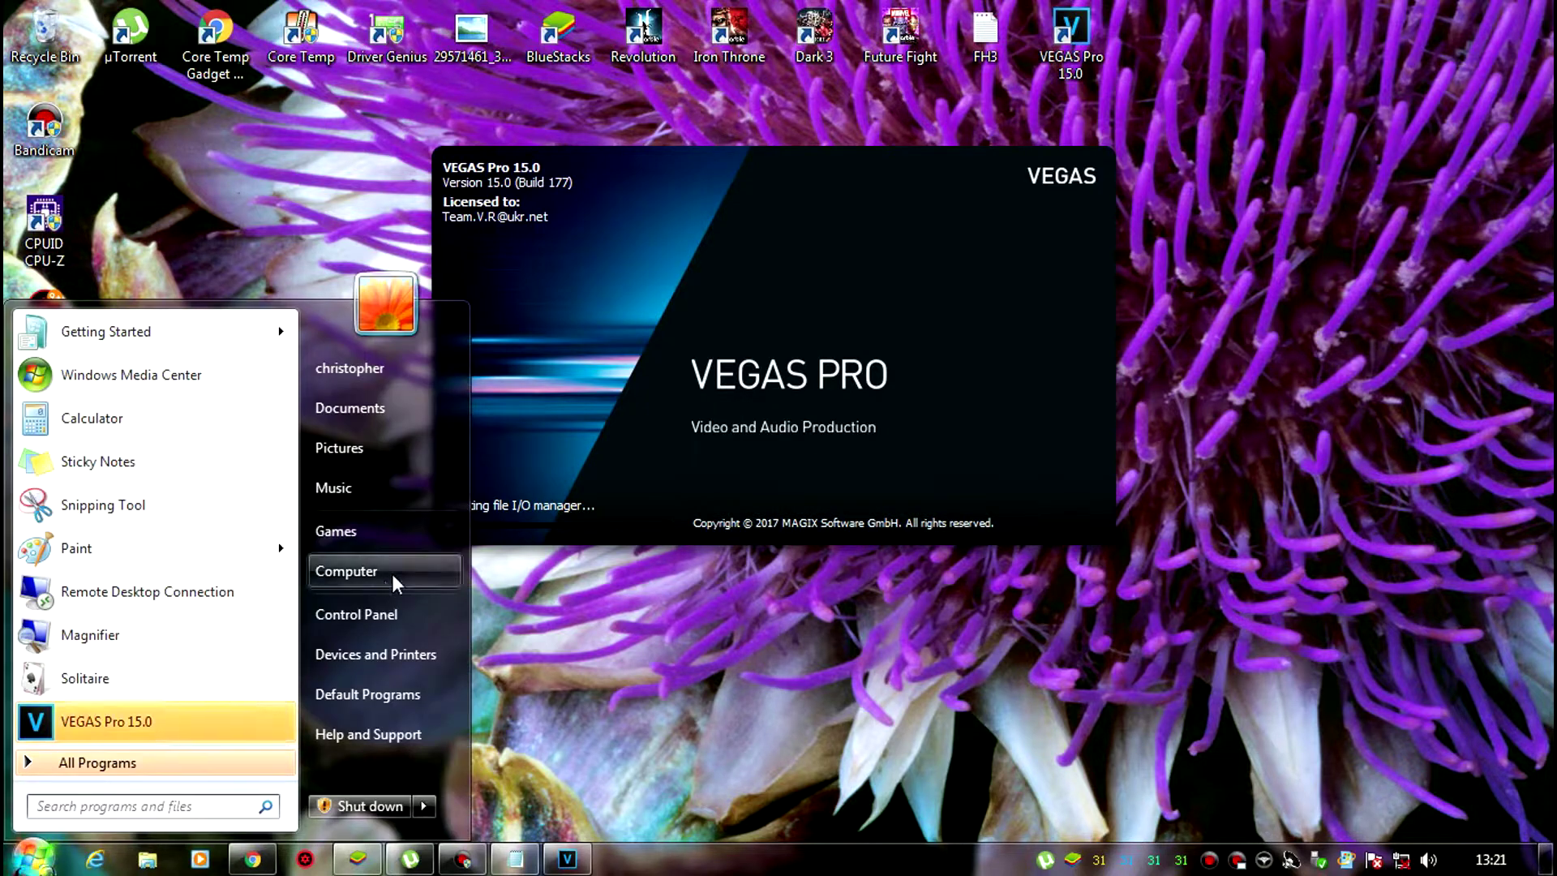
left_click(350, 626)
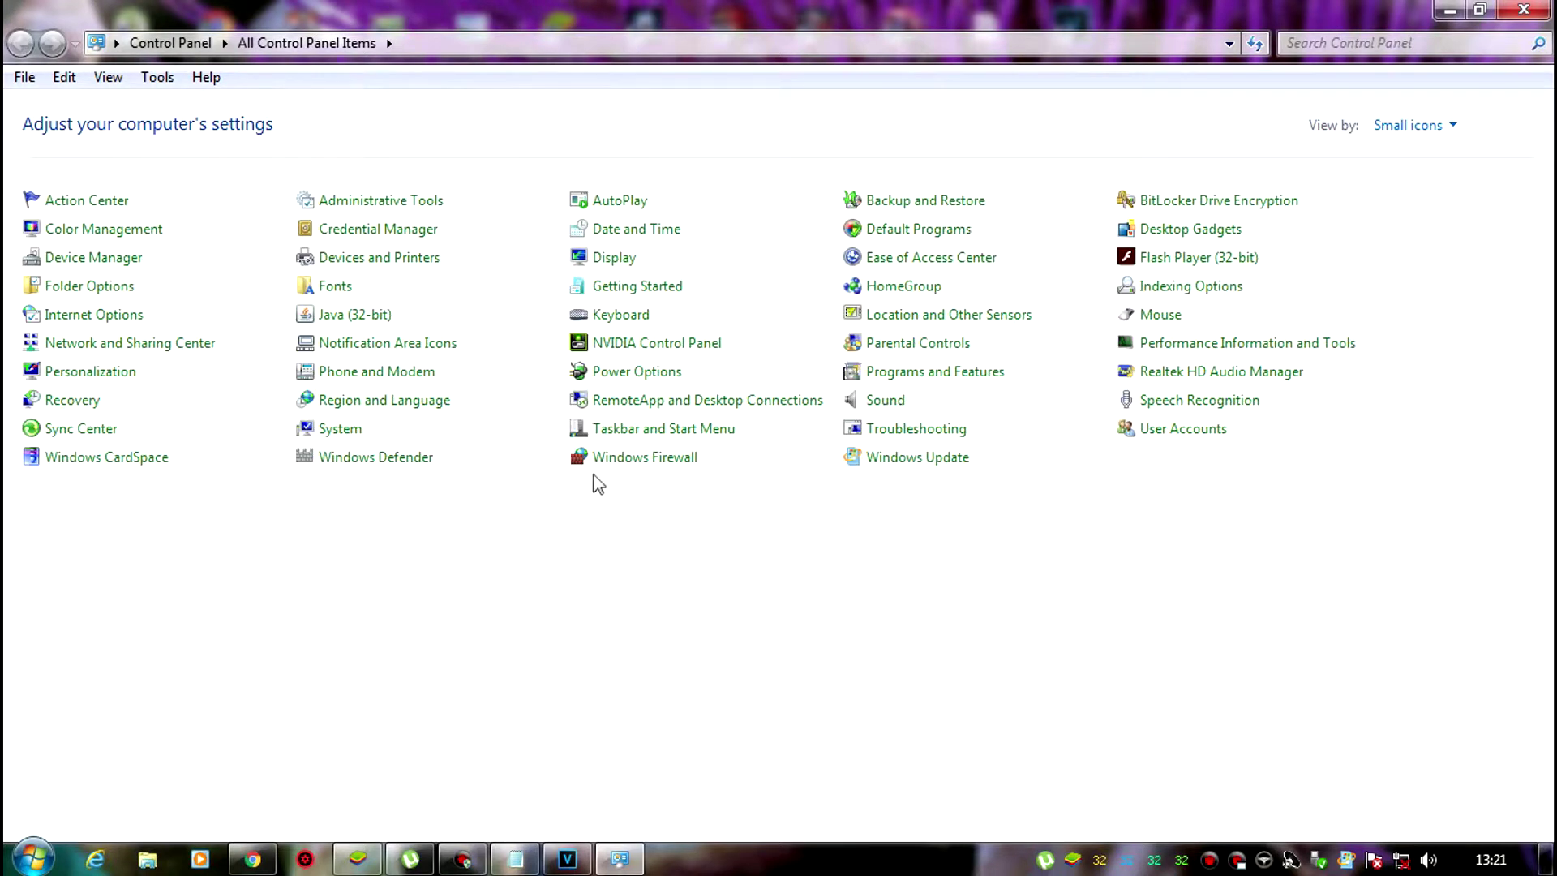
left_click(604, 458)
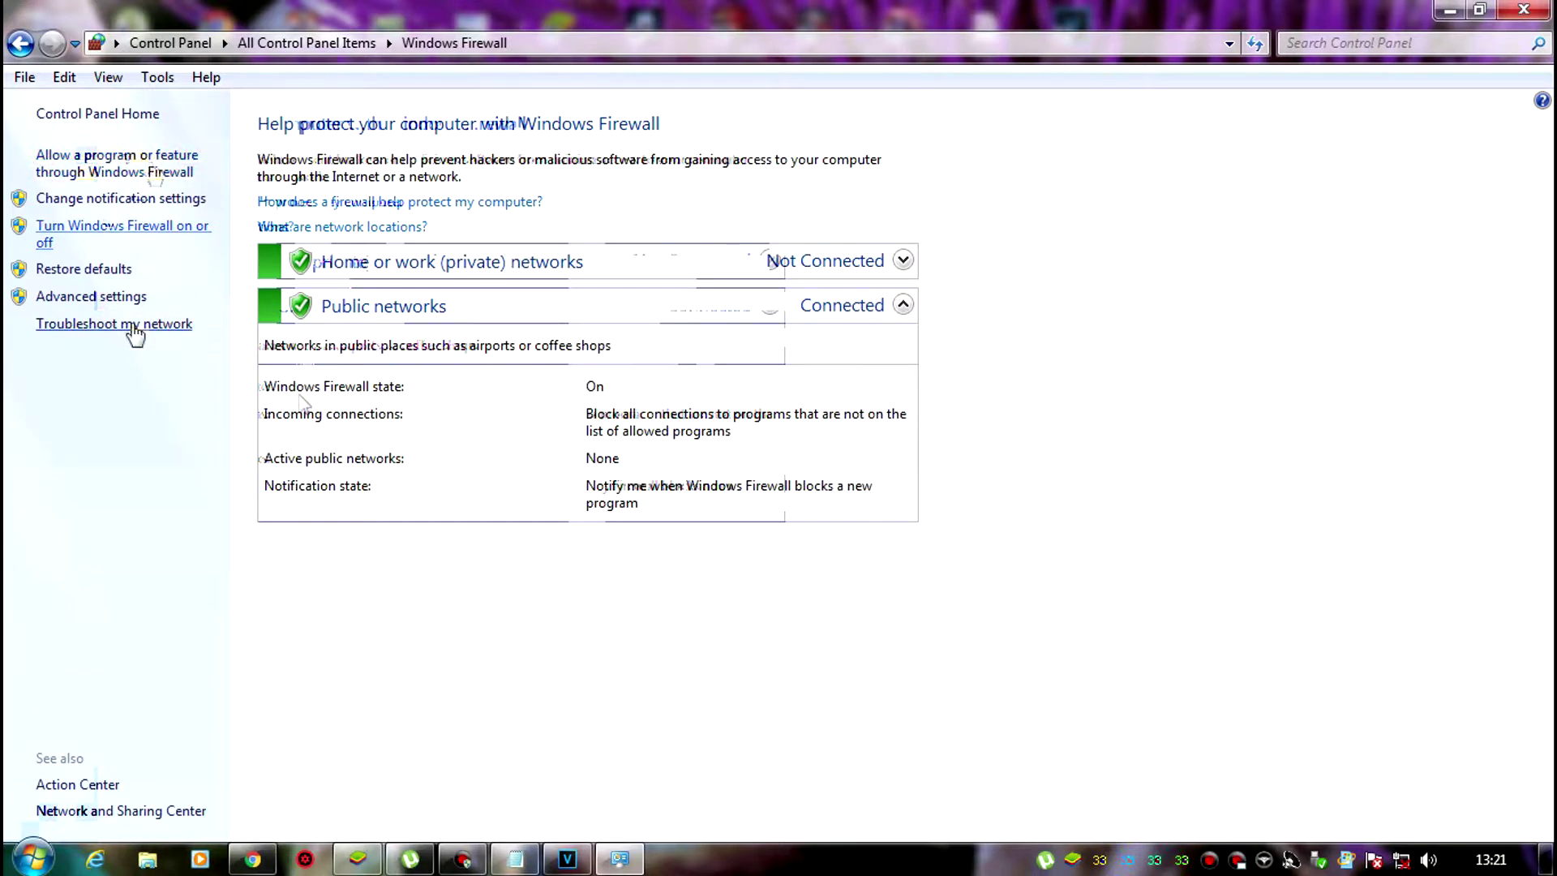
left_click(104, 298)
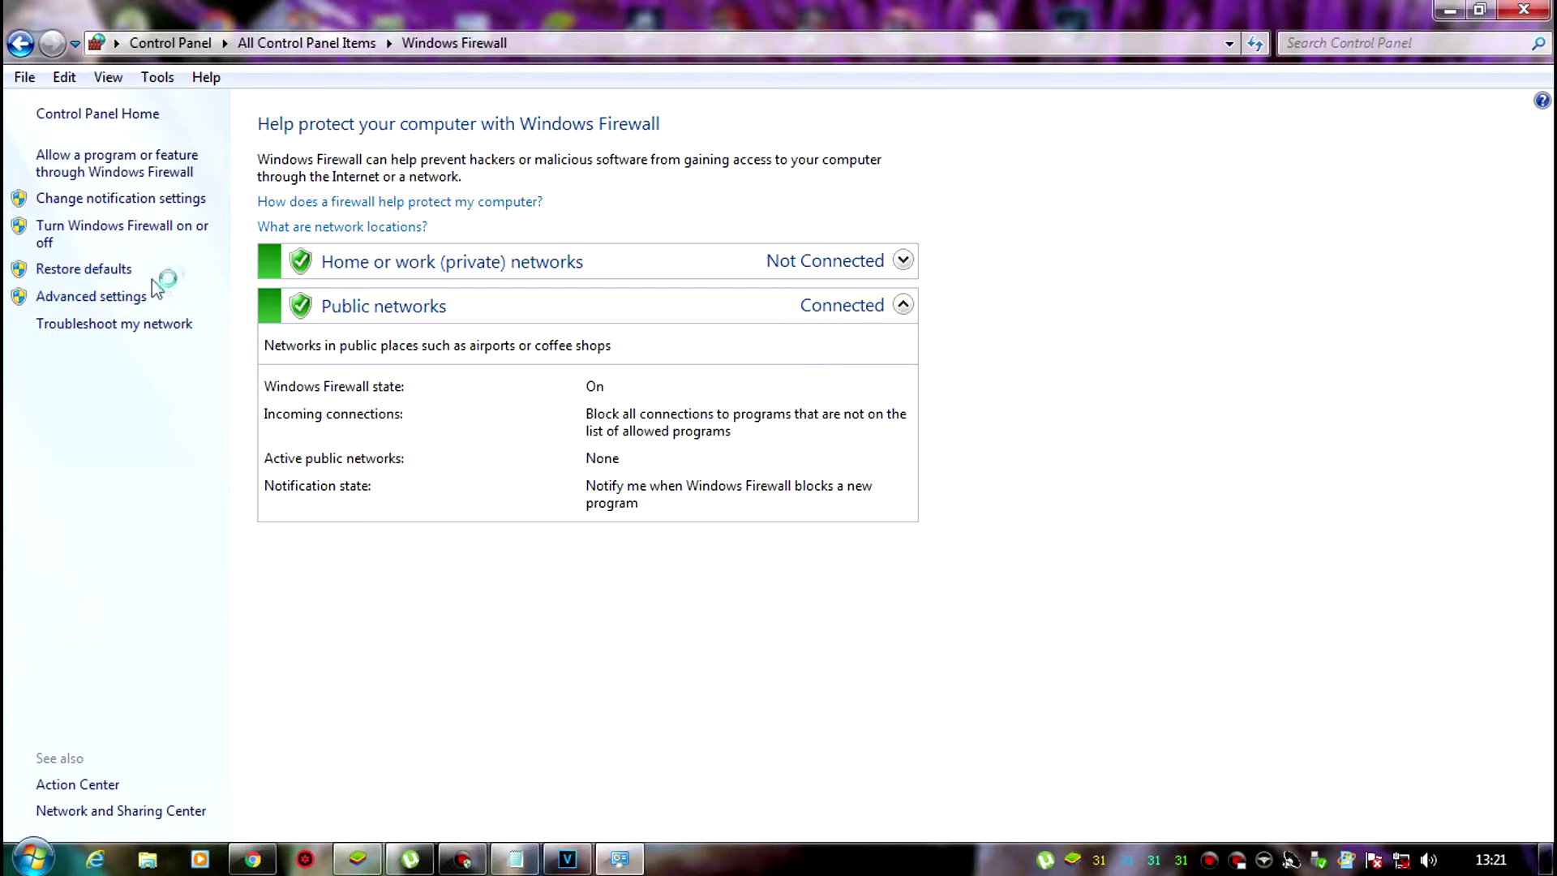
left_click(1517, 10)
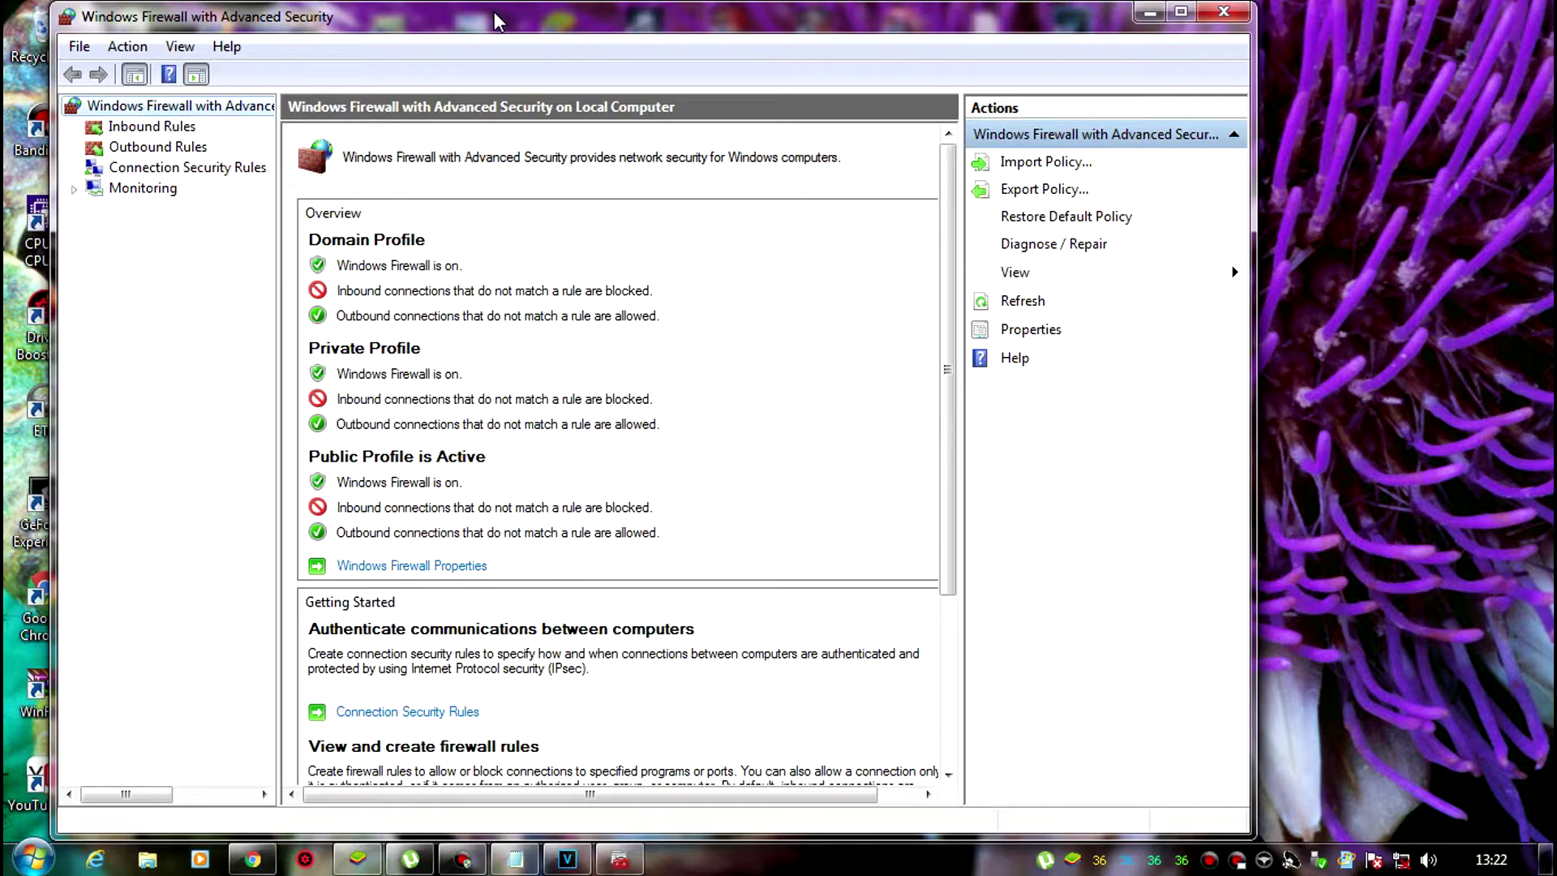
left_click_drag(496, 19, 570, 20)
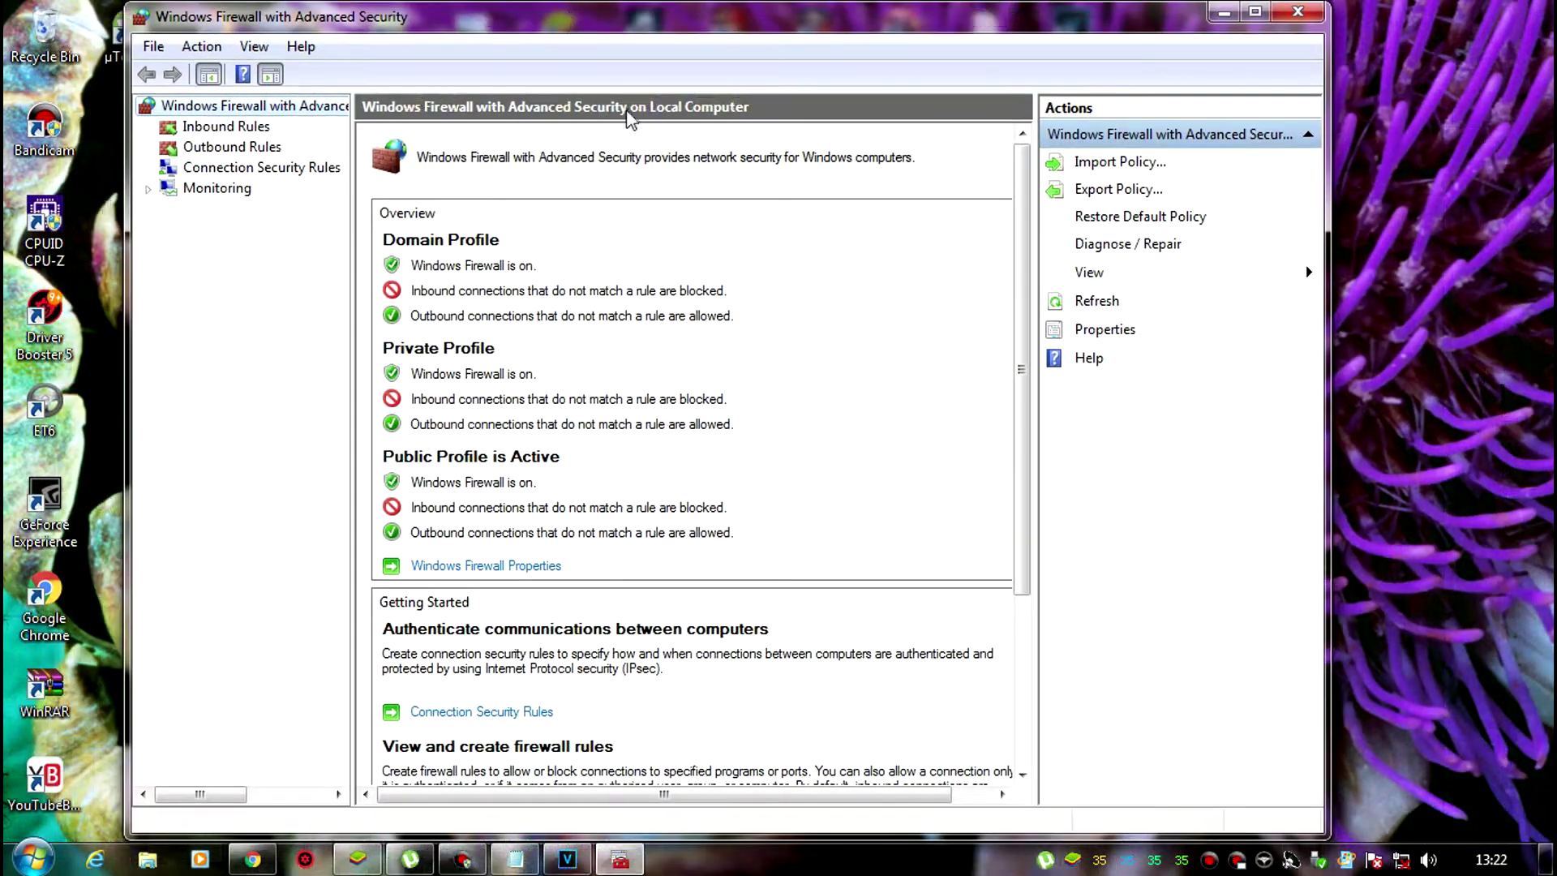
- Start a new inbound program rule in the firewall, targeting vegas150.exe through the VEGAS Pro 15.0 desktop shortcut
left_click(236, 127)
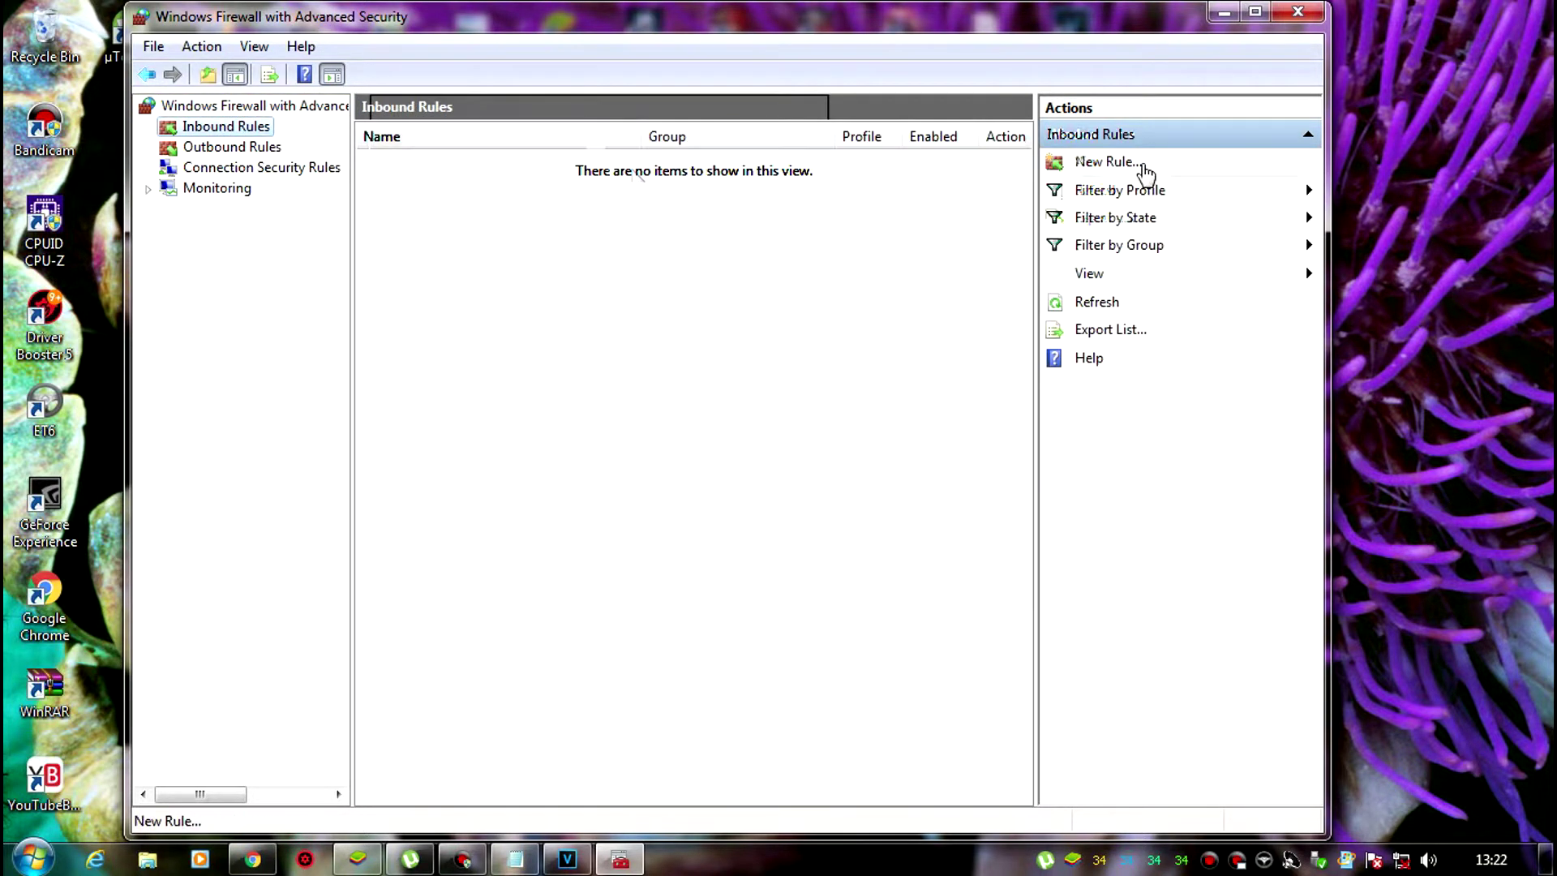
left_click(1143, 163)
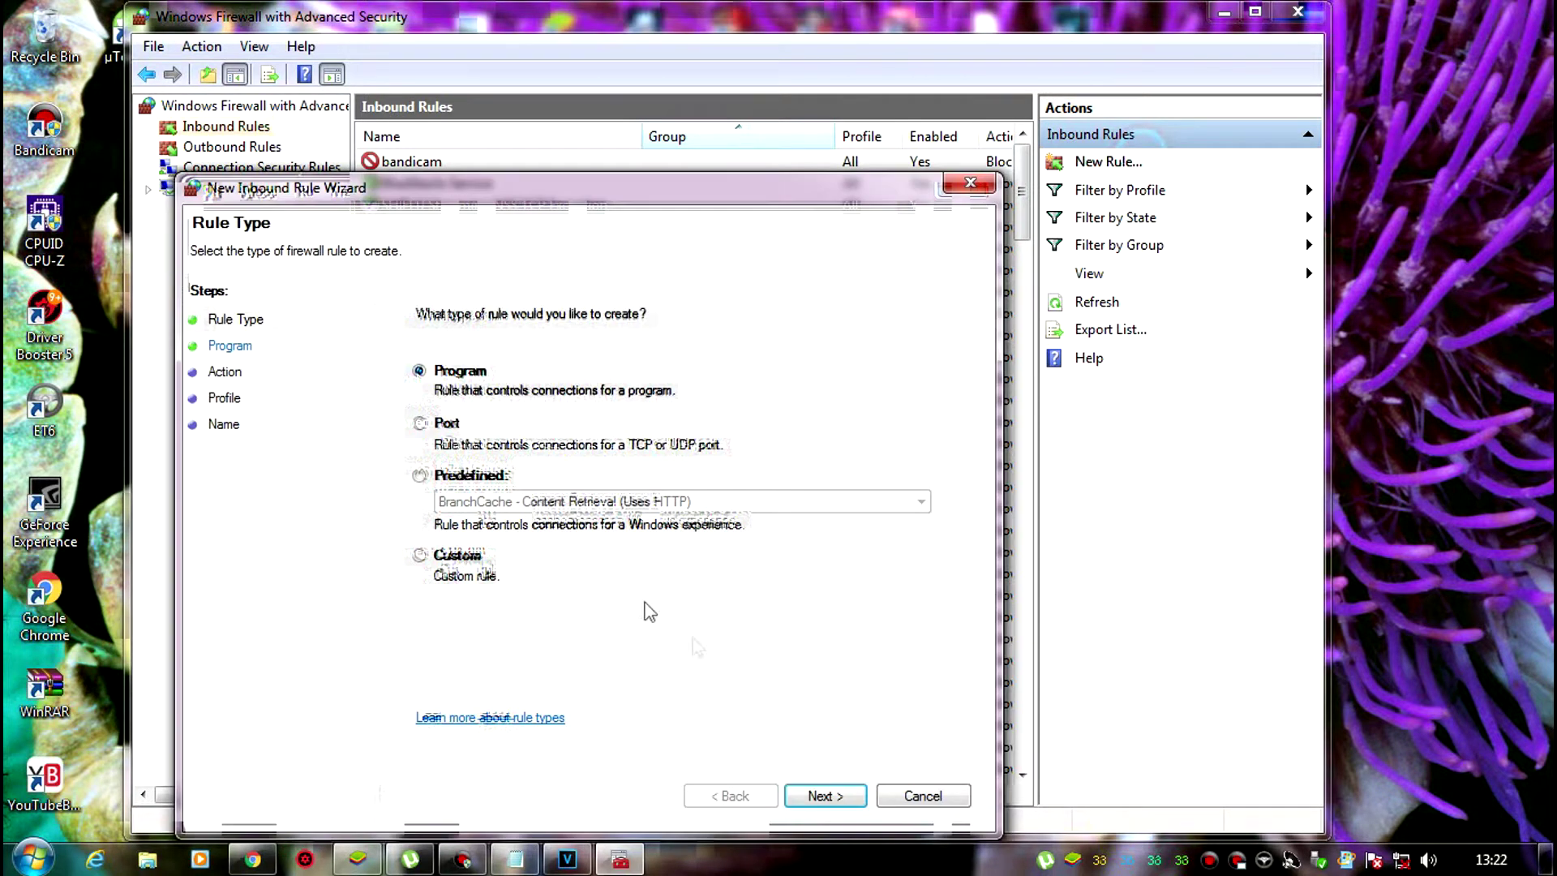
left_click(820, 796)
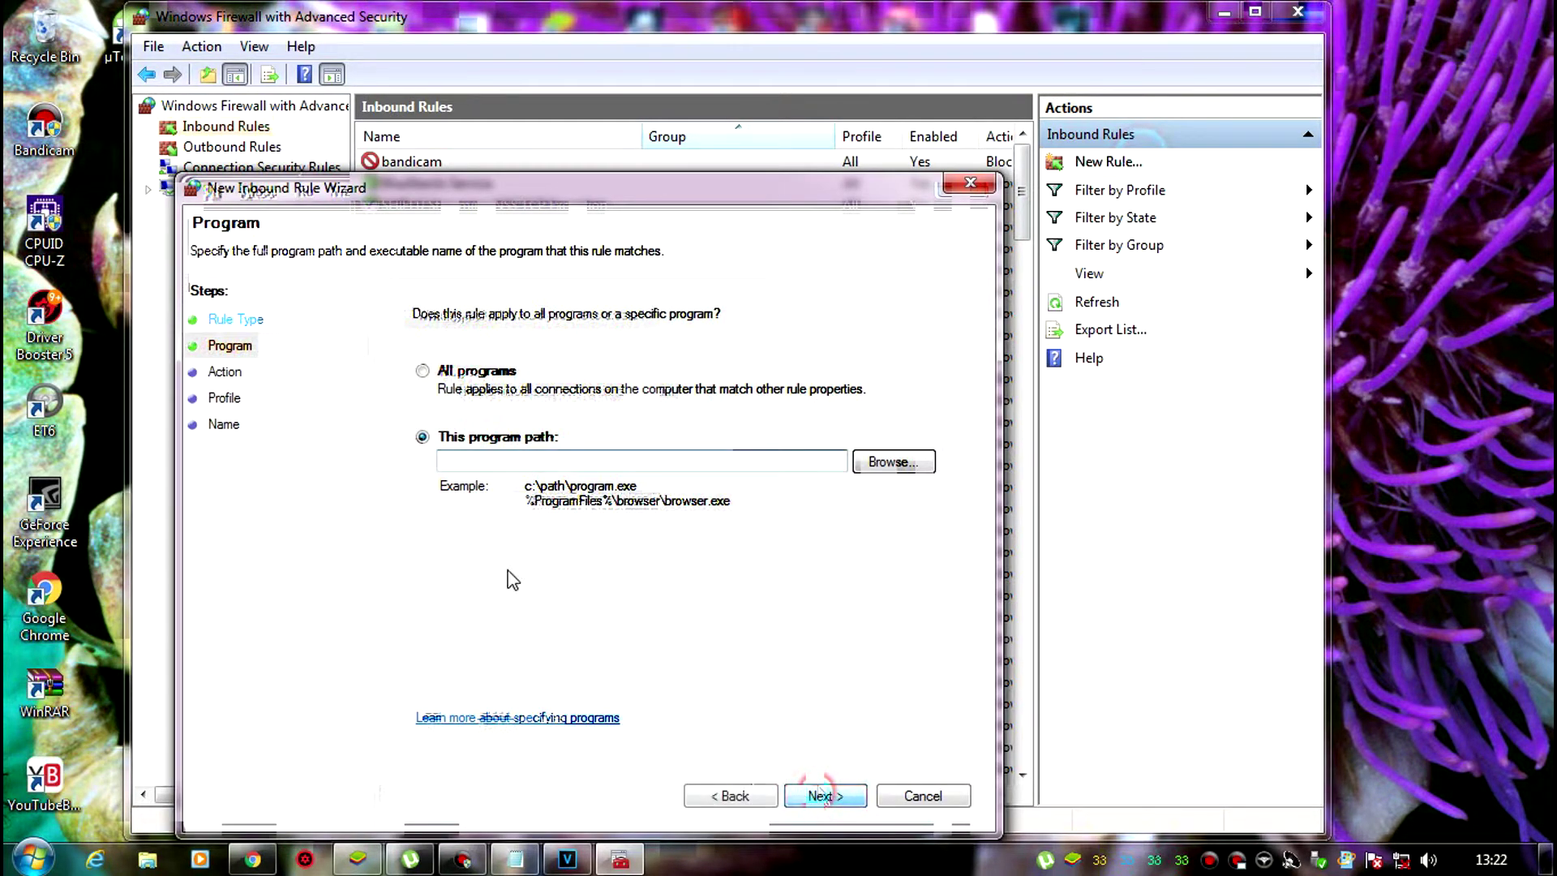
left_click(889, 464)
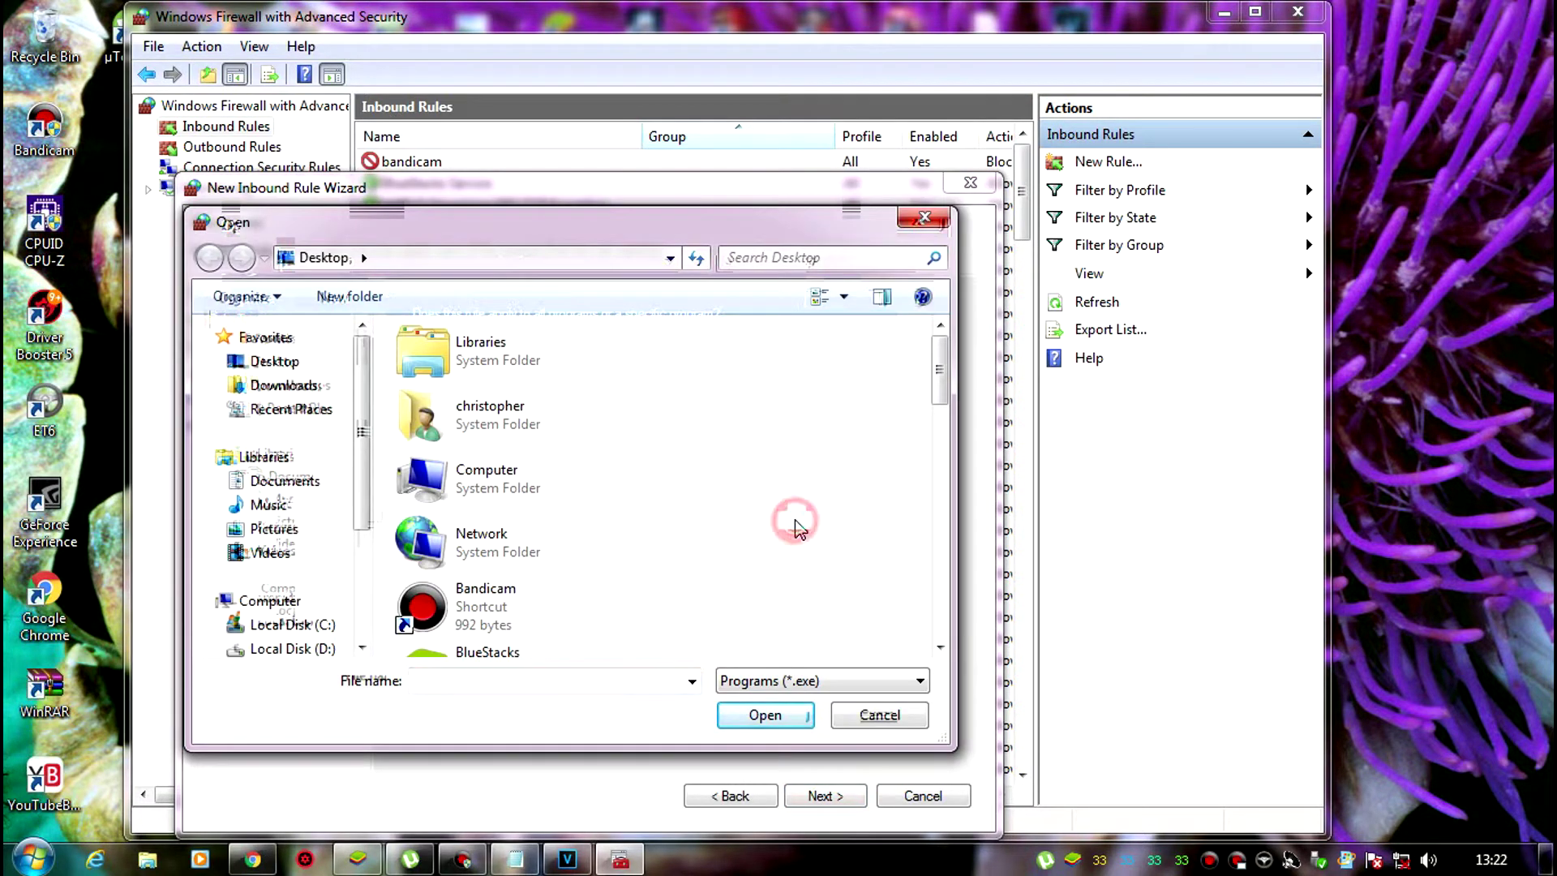
scroll(795, 527, "down", 8)
double_click(574, 435)
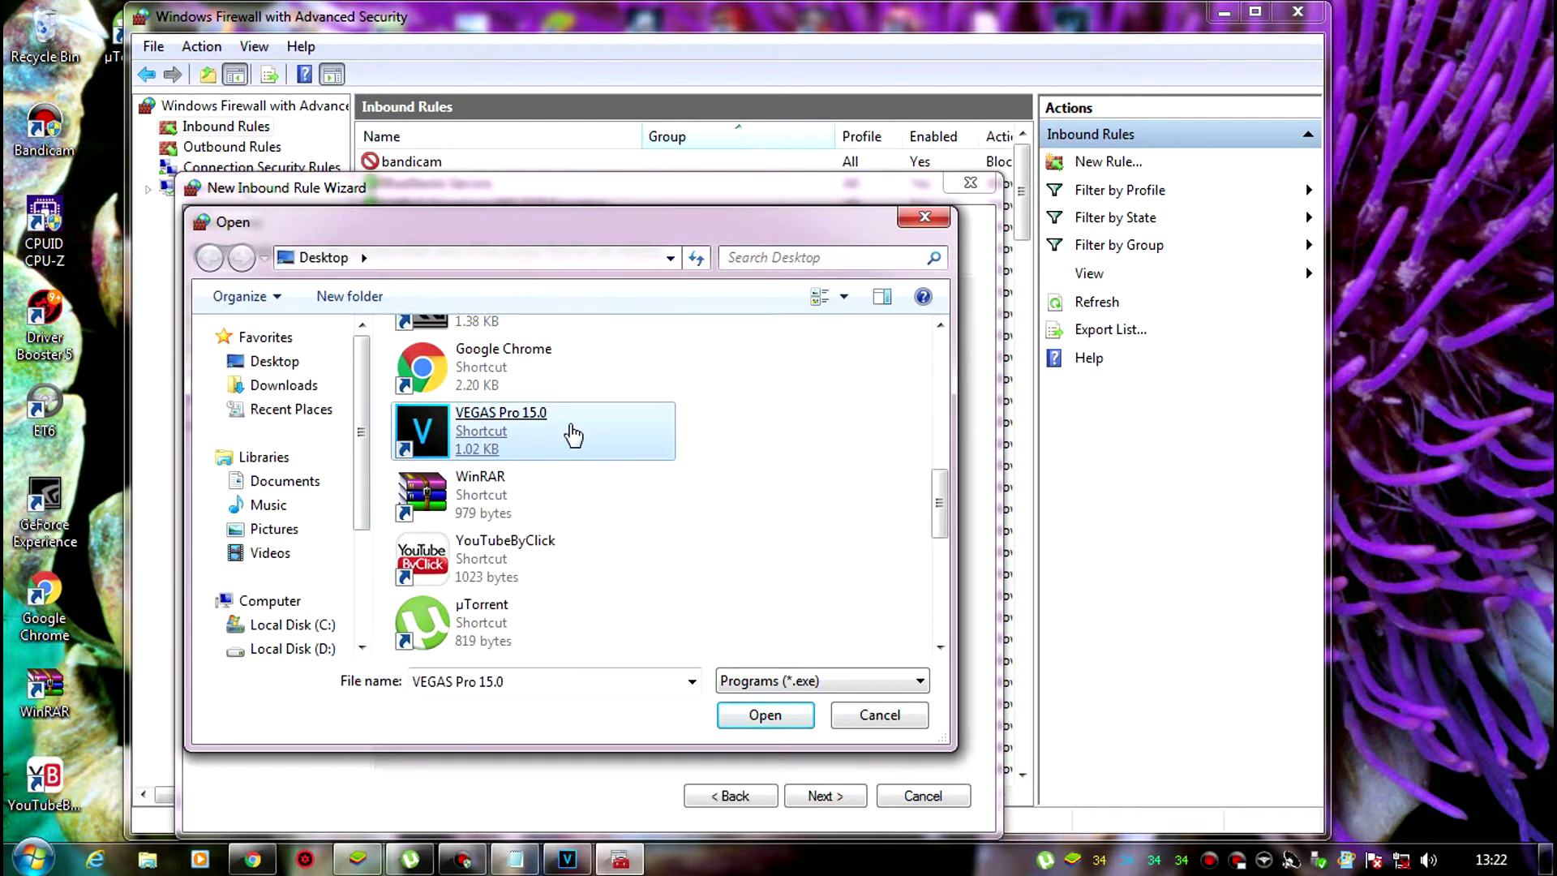
left_click(816, 790)
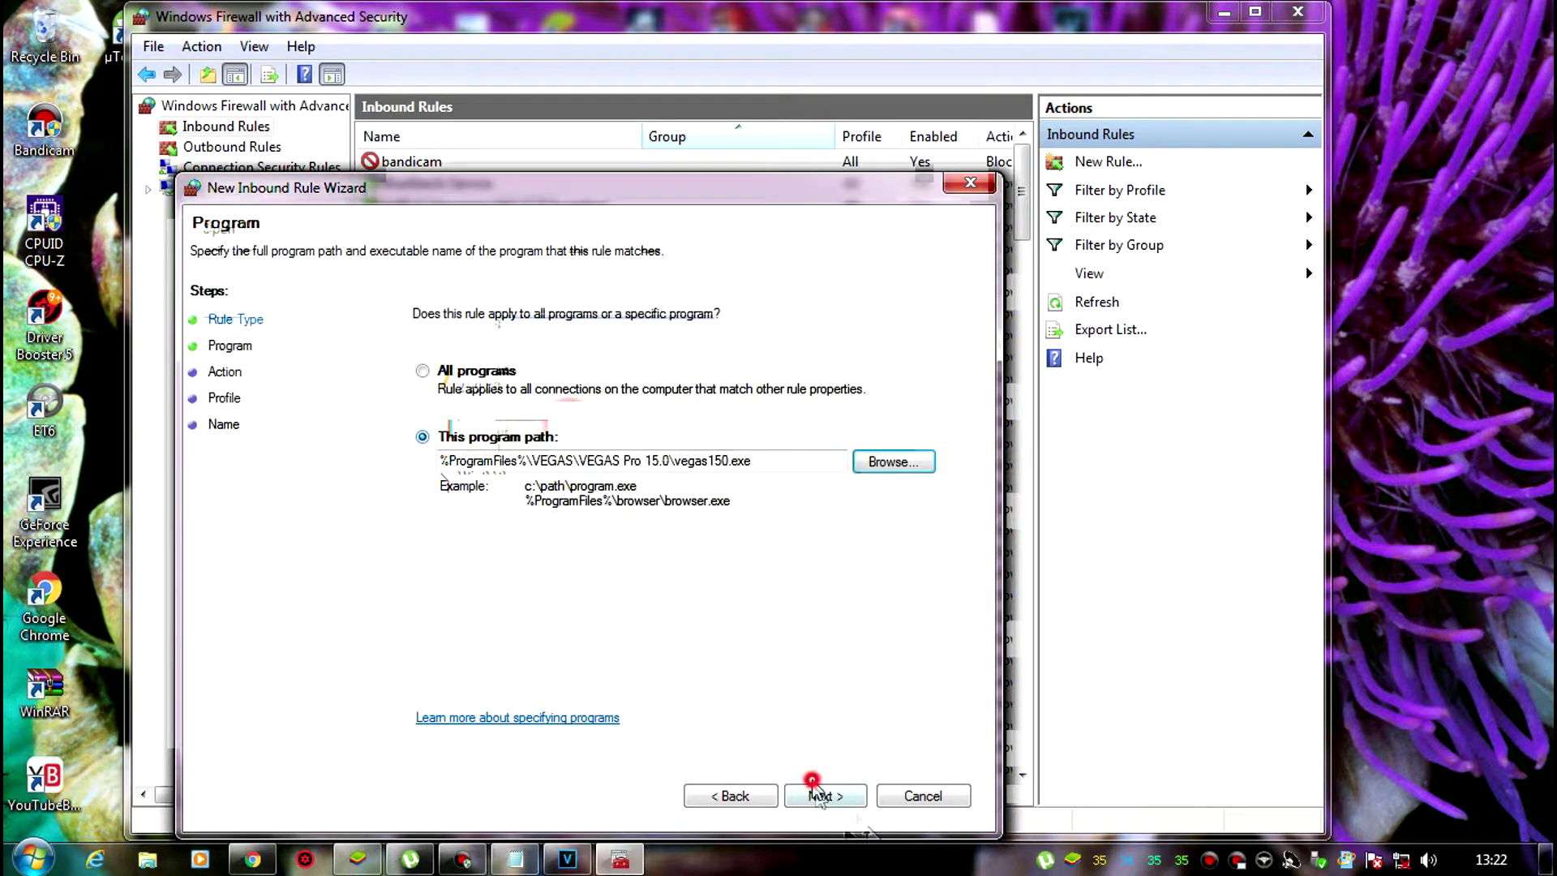
- Set the inbound rule to block the connection for the Domain, Private and Public profiles, and name it VEGAS 15
left_click(500, 533)
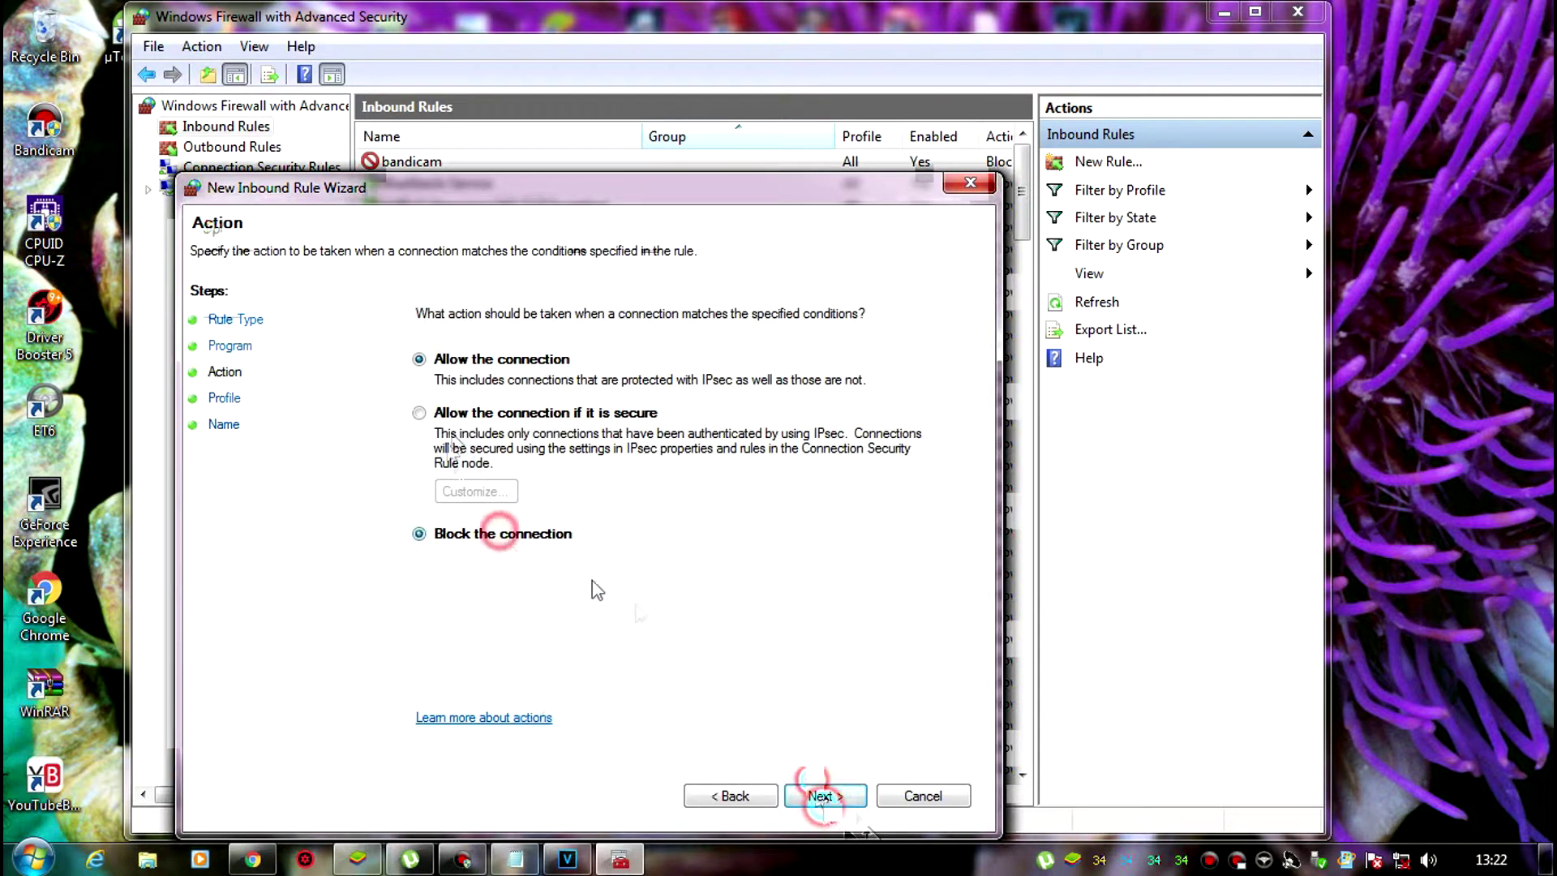
left_click(819, 796)
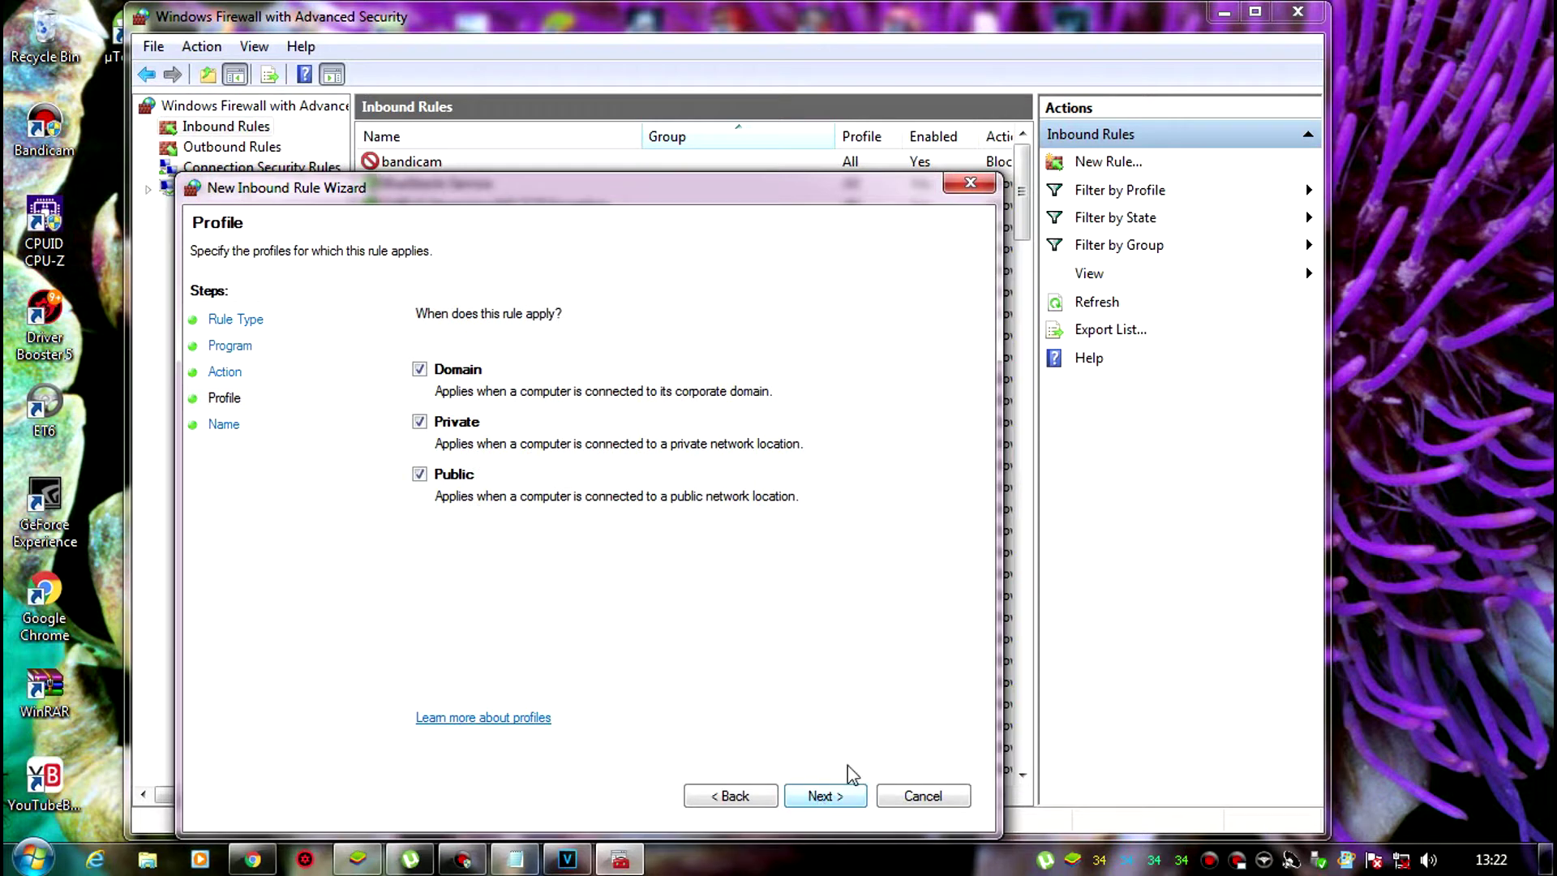
left_click(820, 793)
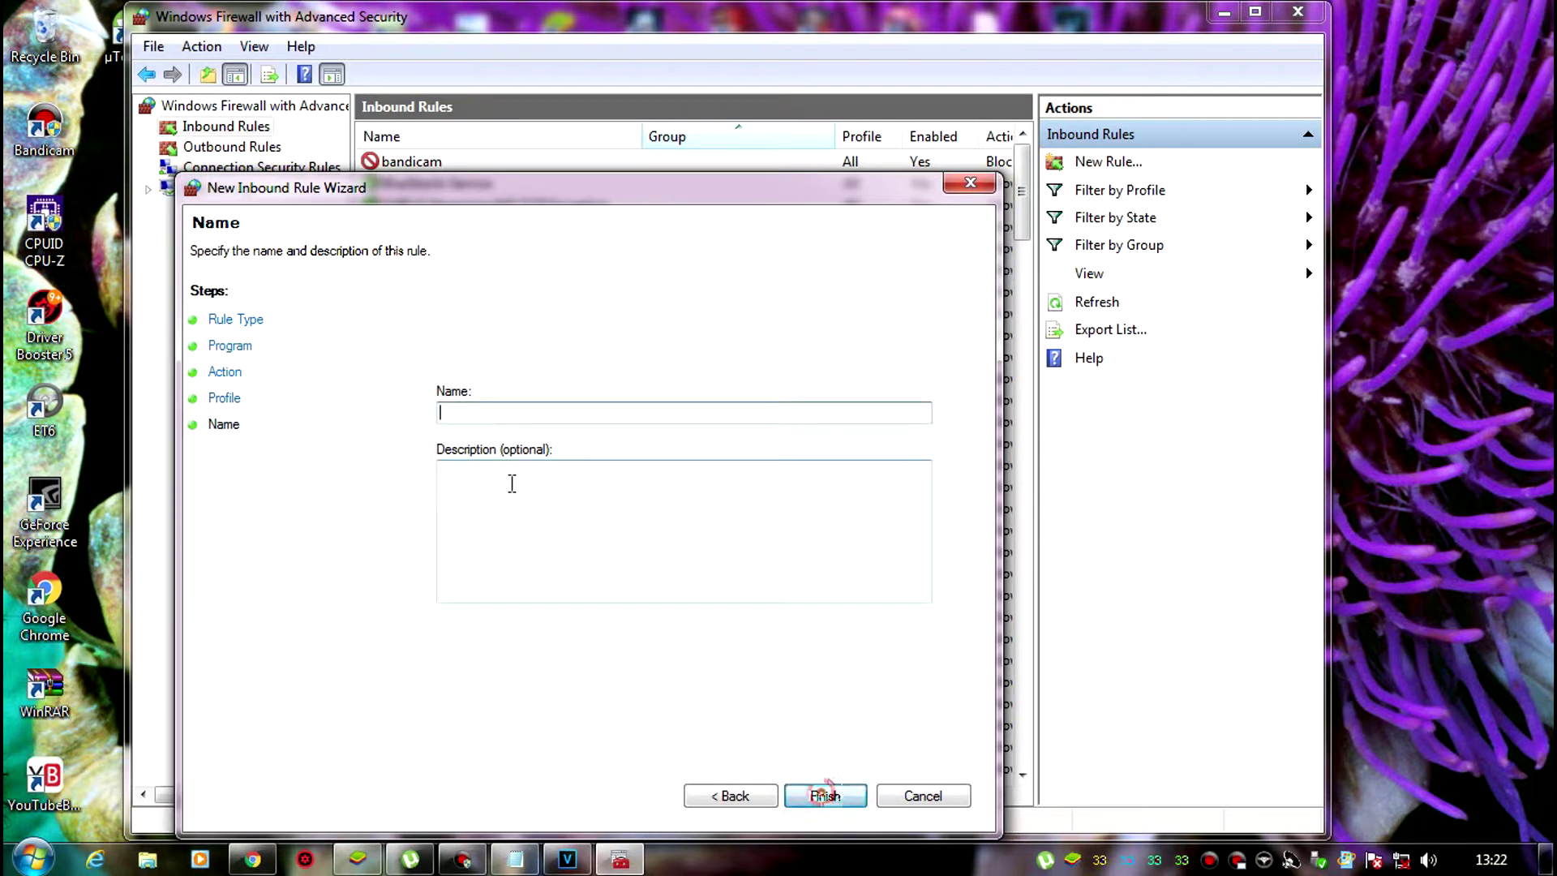
type("VEGAS 15")
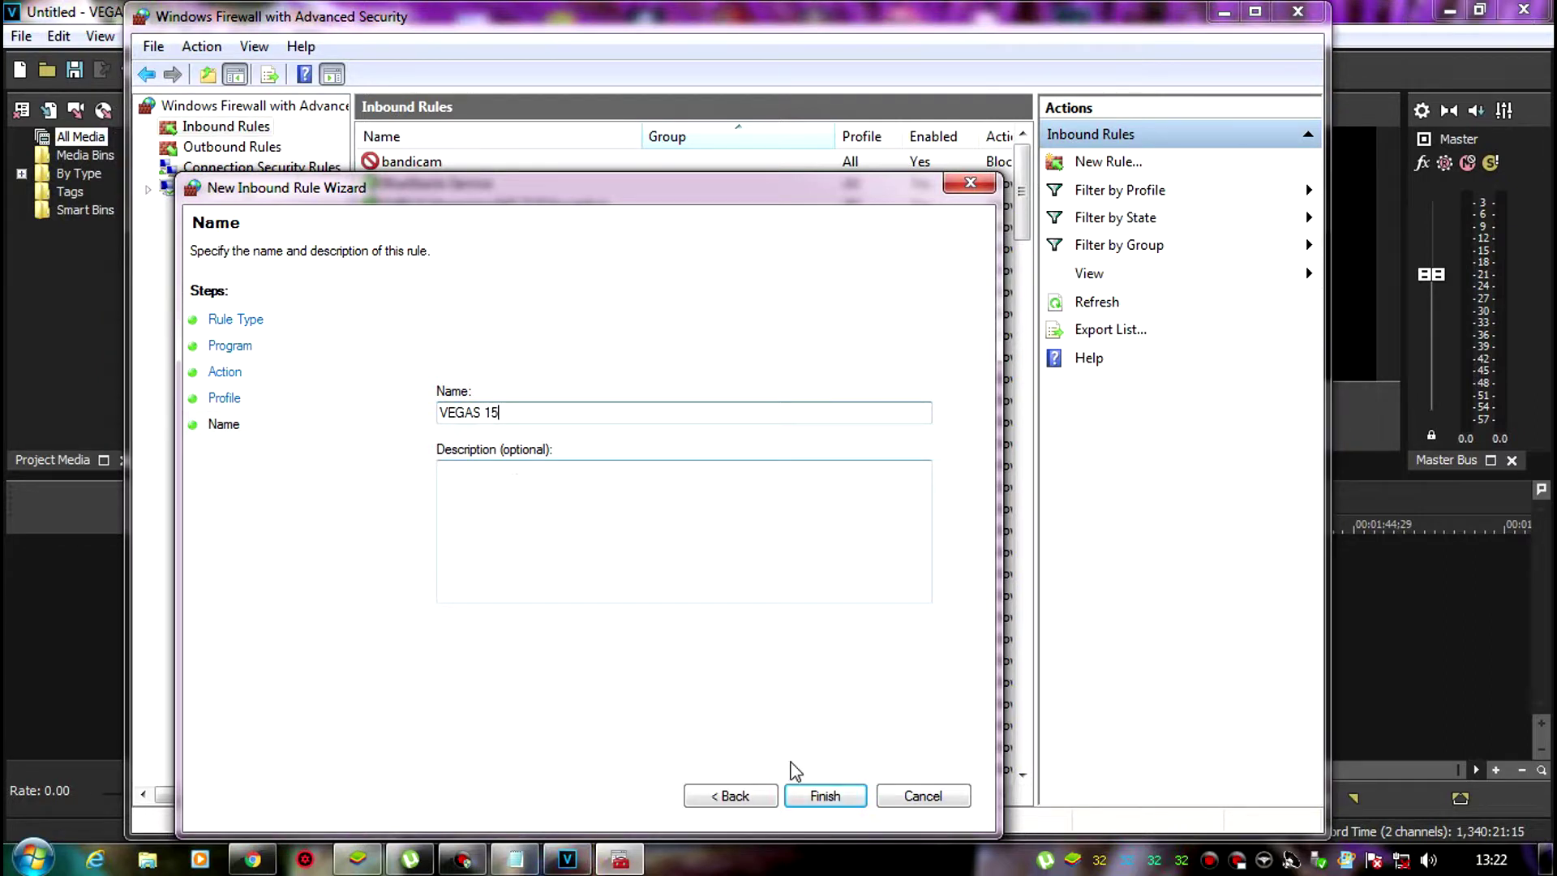
left_click(825, 796)
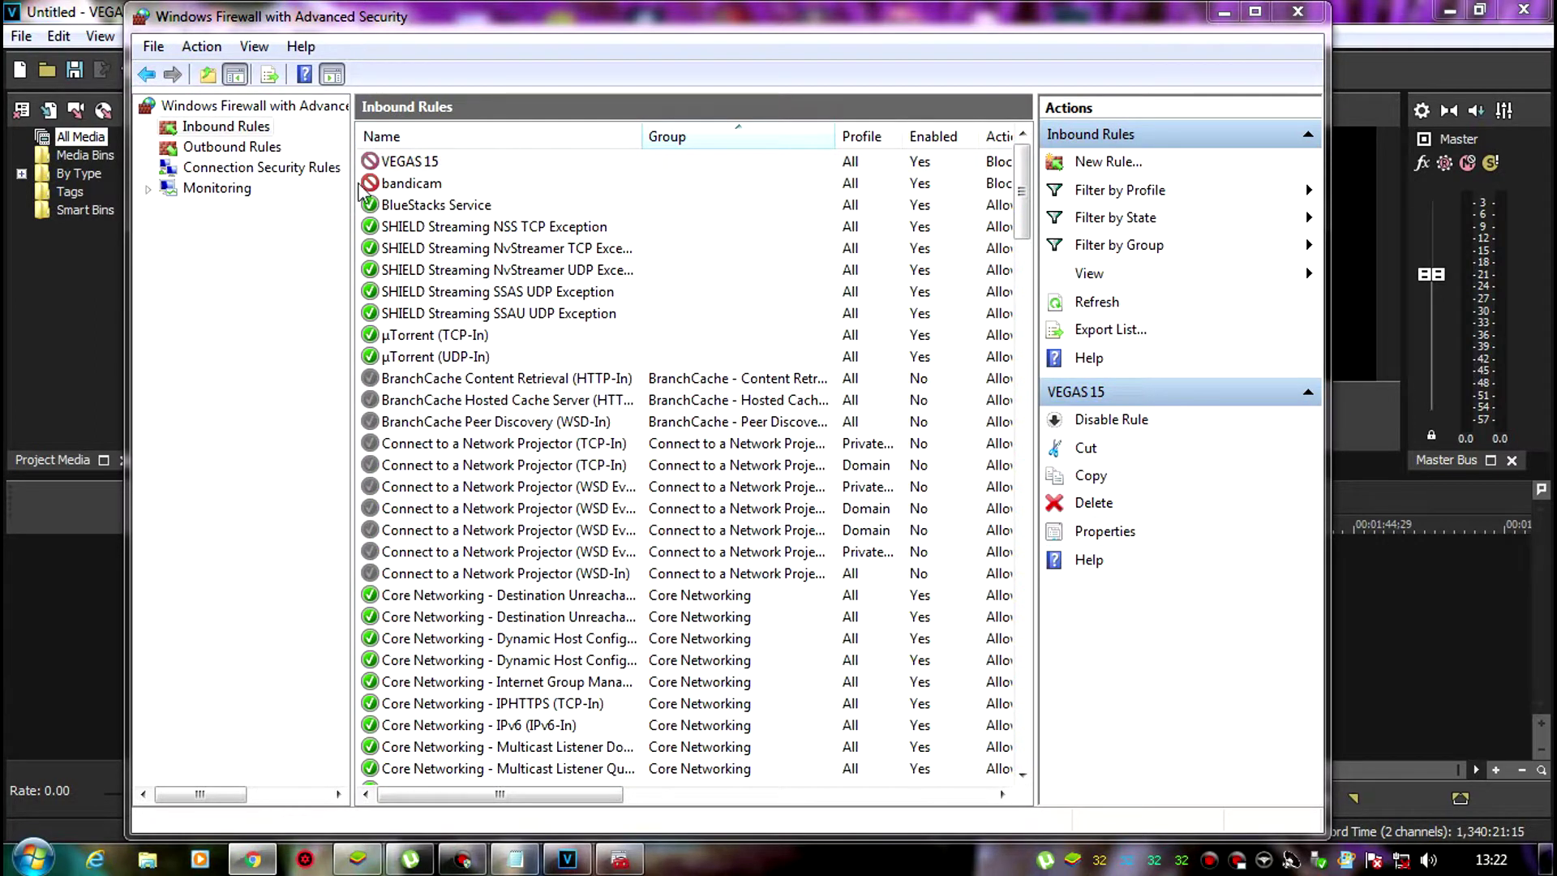
- Start a new outbound program rule in the firewall, targeting vegas150.exe through the VEGAS Pro 15.0 desktop shortcut
left_click(245, 148)
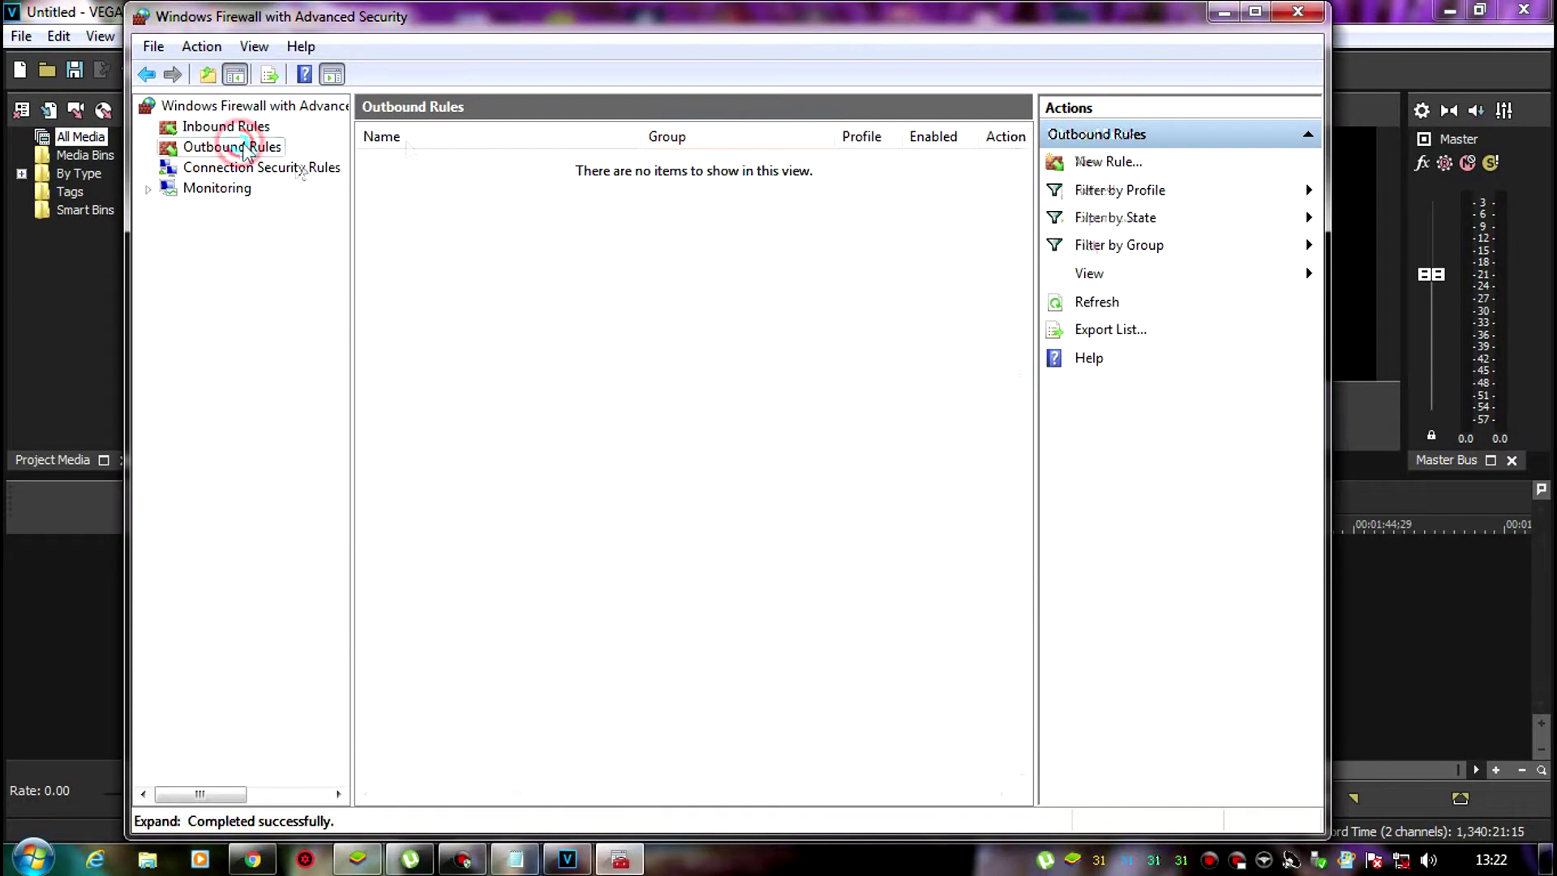
left_click(1122, 163)
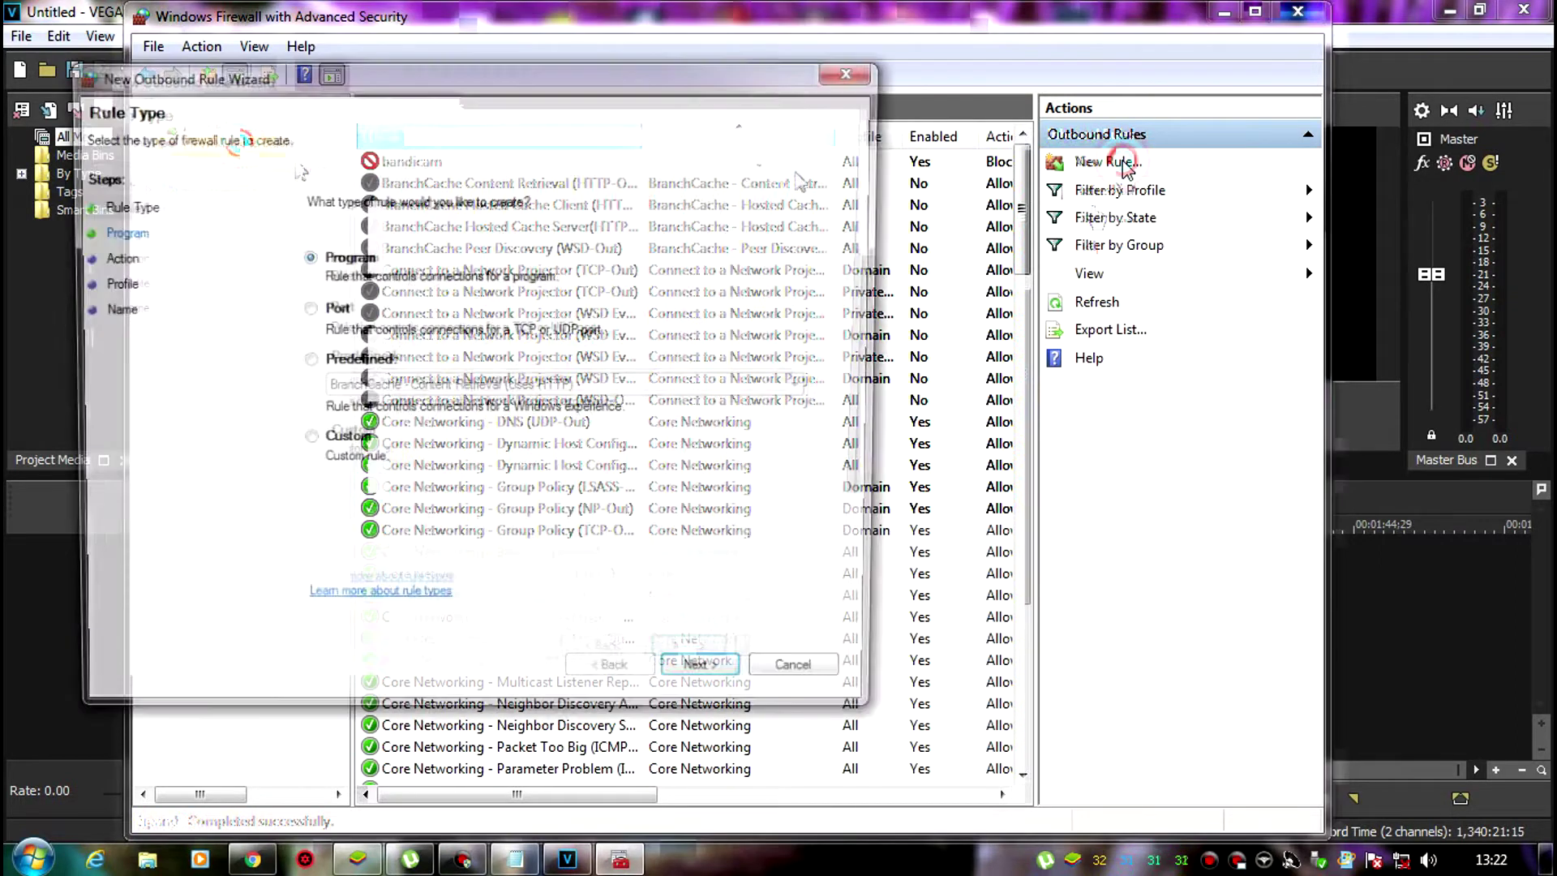
left_click(715, 684)
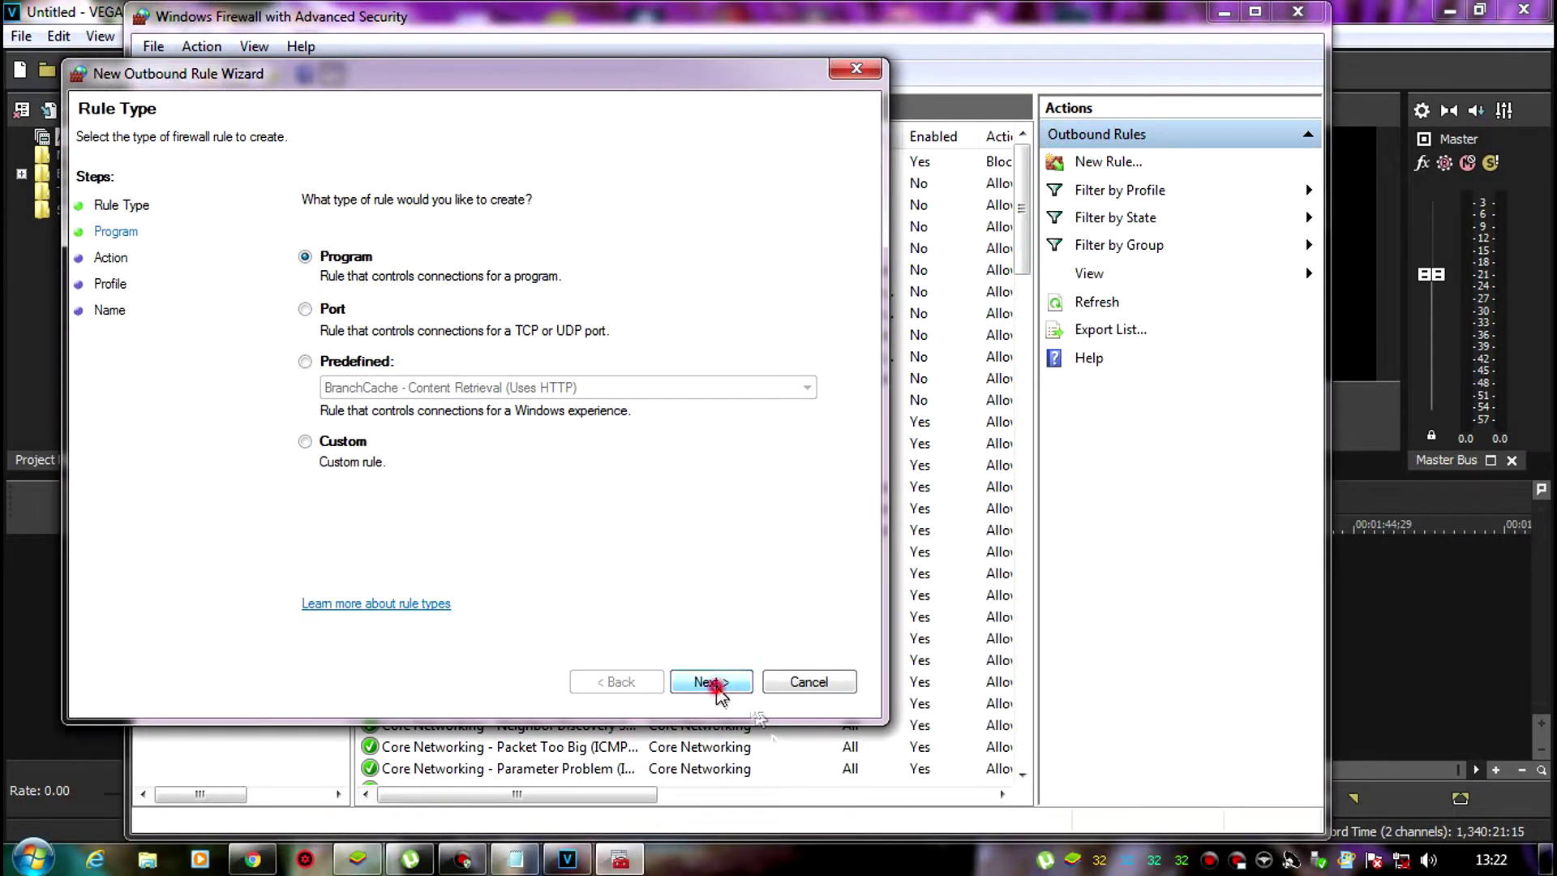
left_click(796, 342)
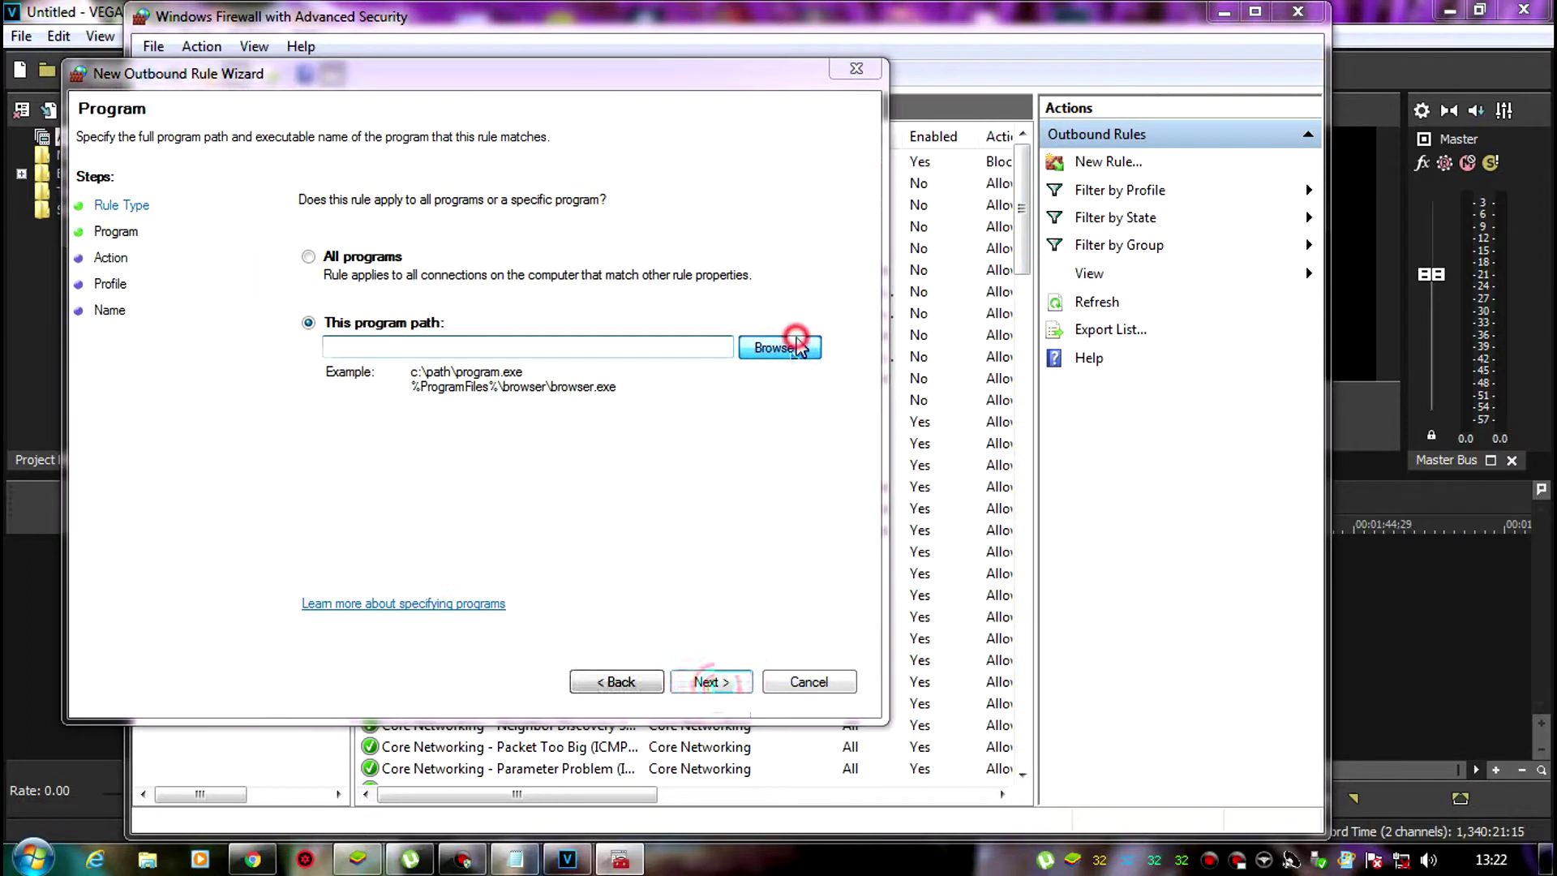
scroll(718, 431, "down", 5)
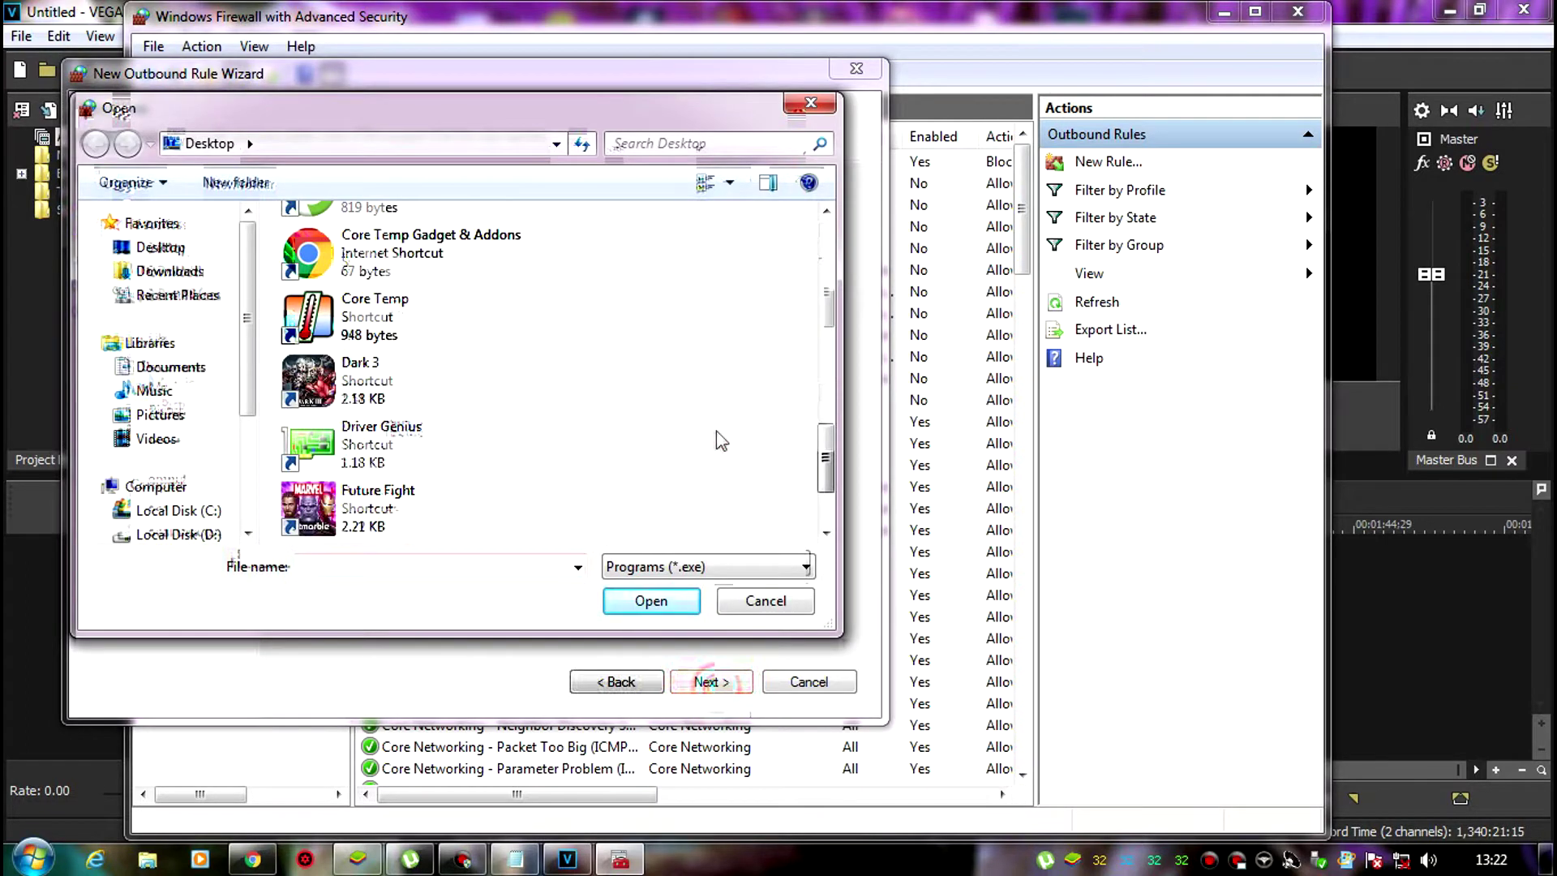
scroll(645, 398, "up", 6)
scroll(649, 403, "down", 3)
scroll(649, 403, "up", 3)
scroll(649, 404, "down", 5)
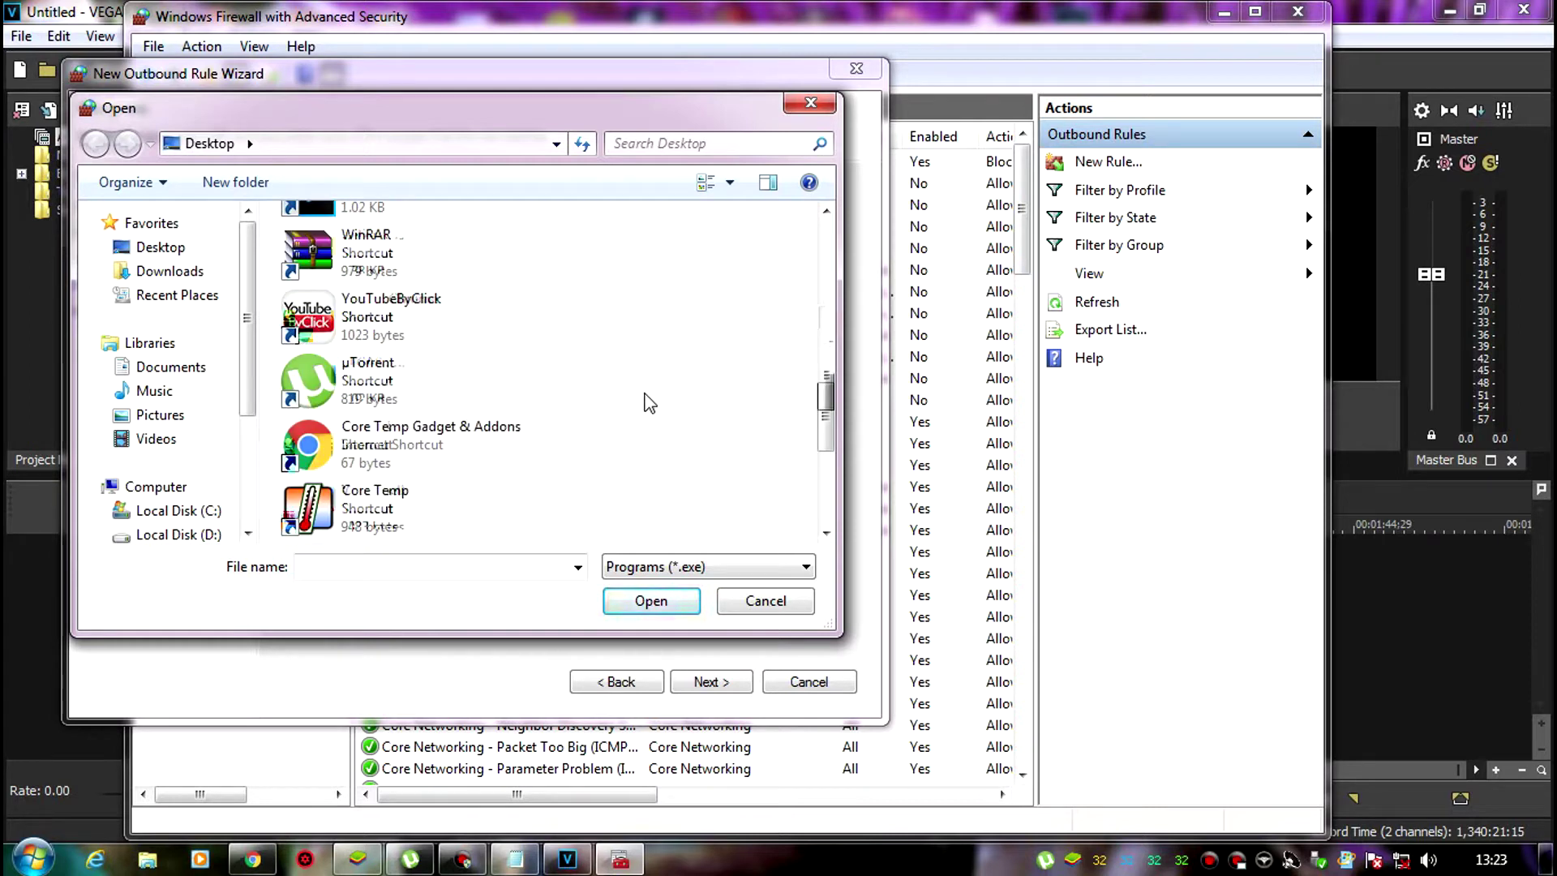
scroll(645, 400, "up", 3)
double_click(497, 352)
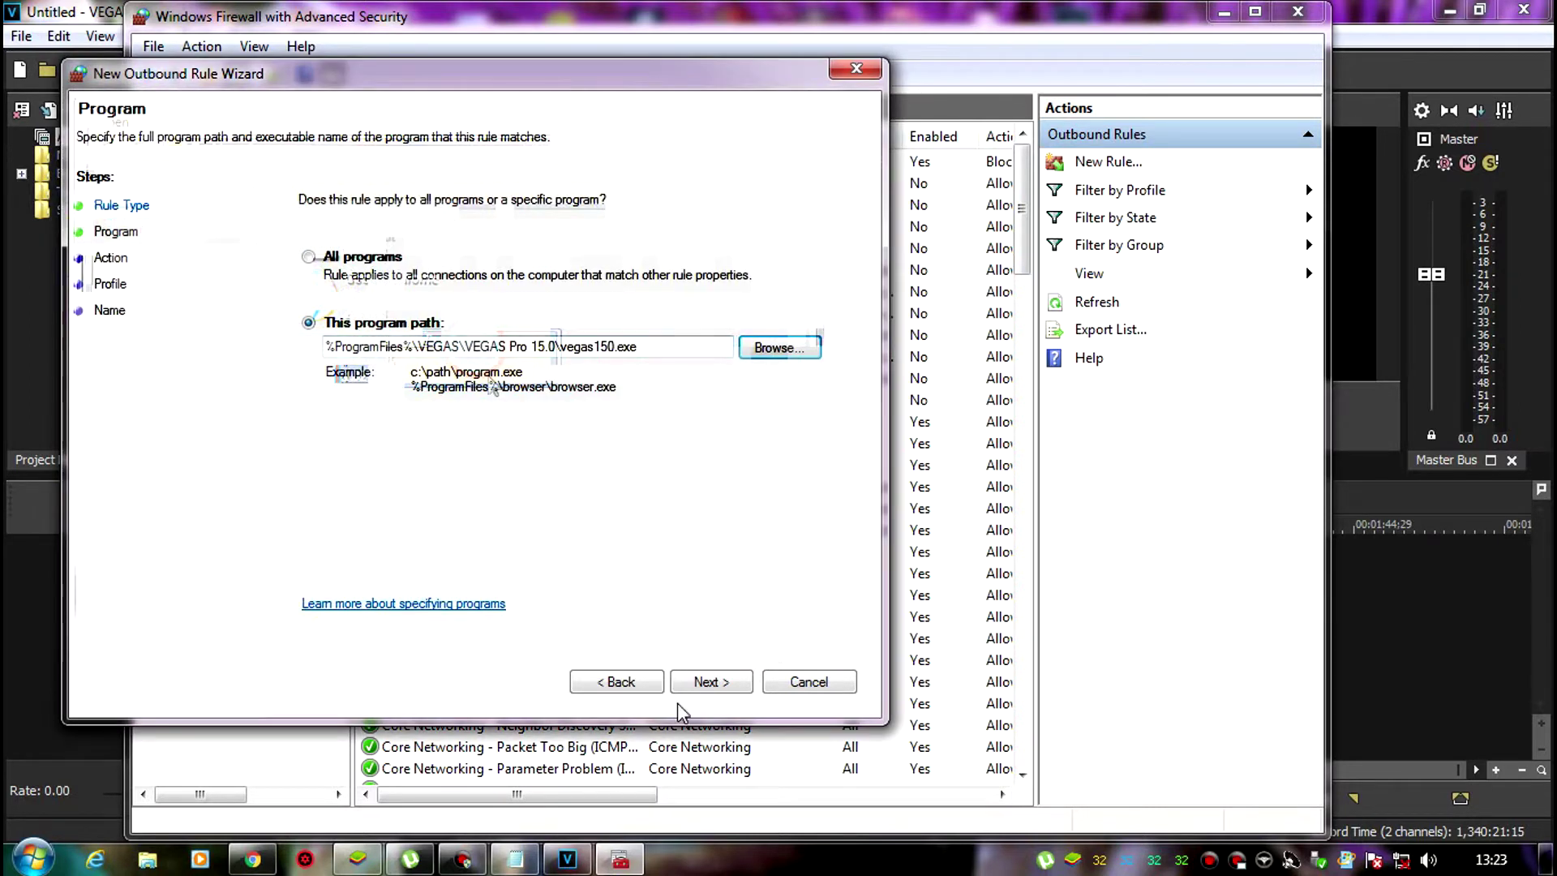
left_click(698, 683)
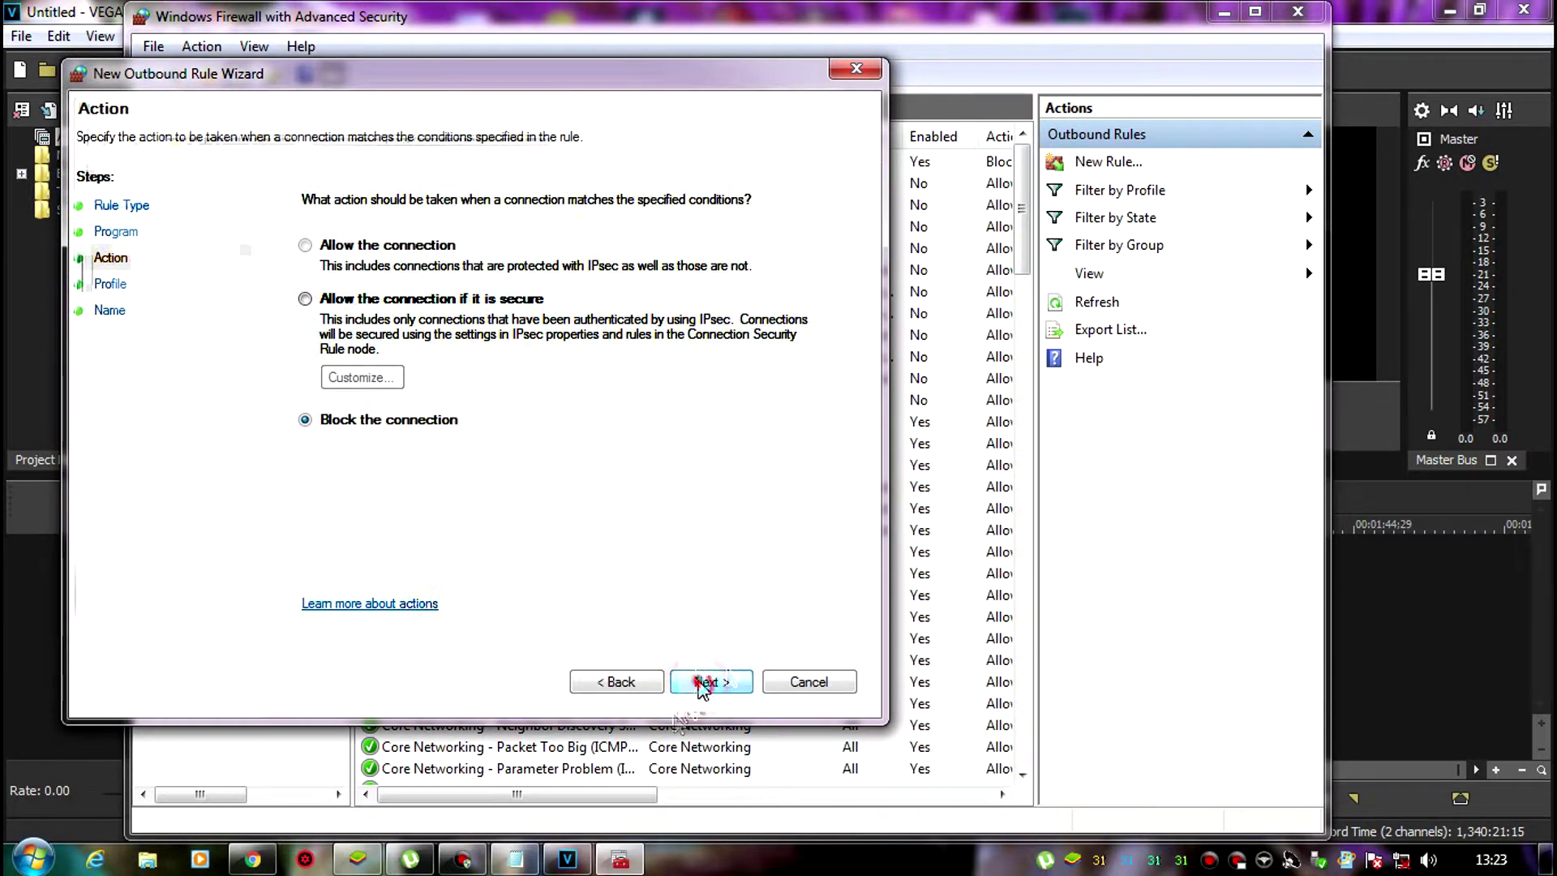
- Finish the outbound rule as a connection block for all profiles, named VEGAS 15, and close the firewall window
left_click(703, 683)
left_click(703, 683)
left_click(432, 298)
type("VEAGS")
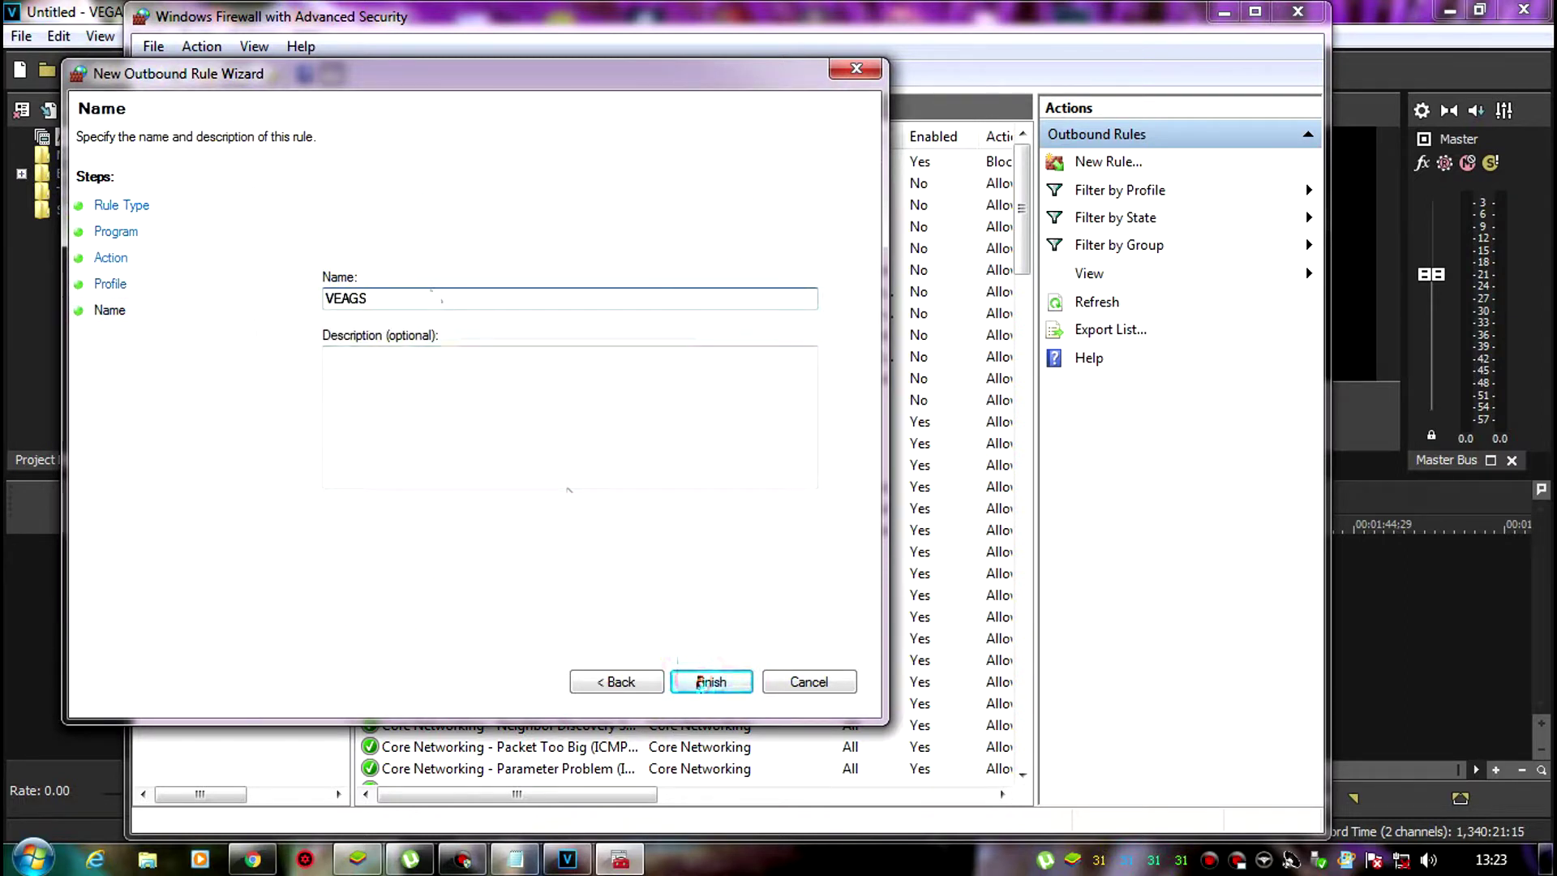
key("BackSpace")
key("BackSpace")
key("BackSpace")
type("GAS 15")
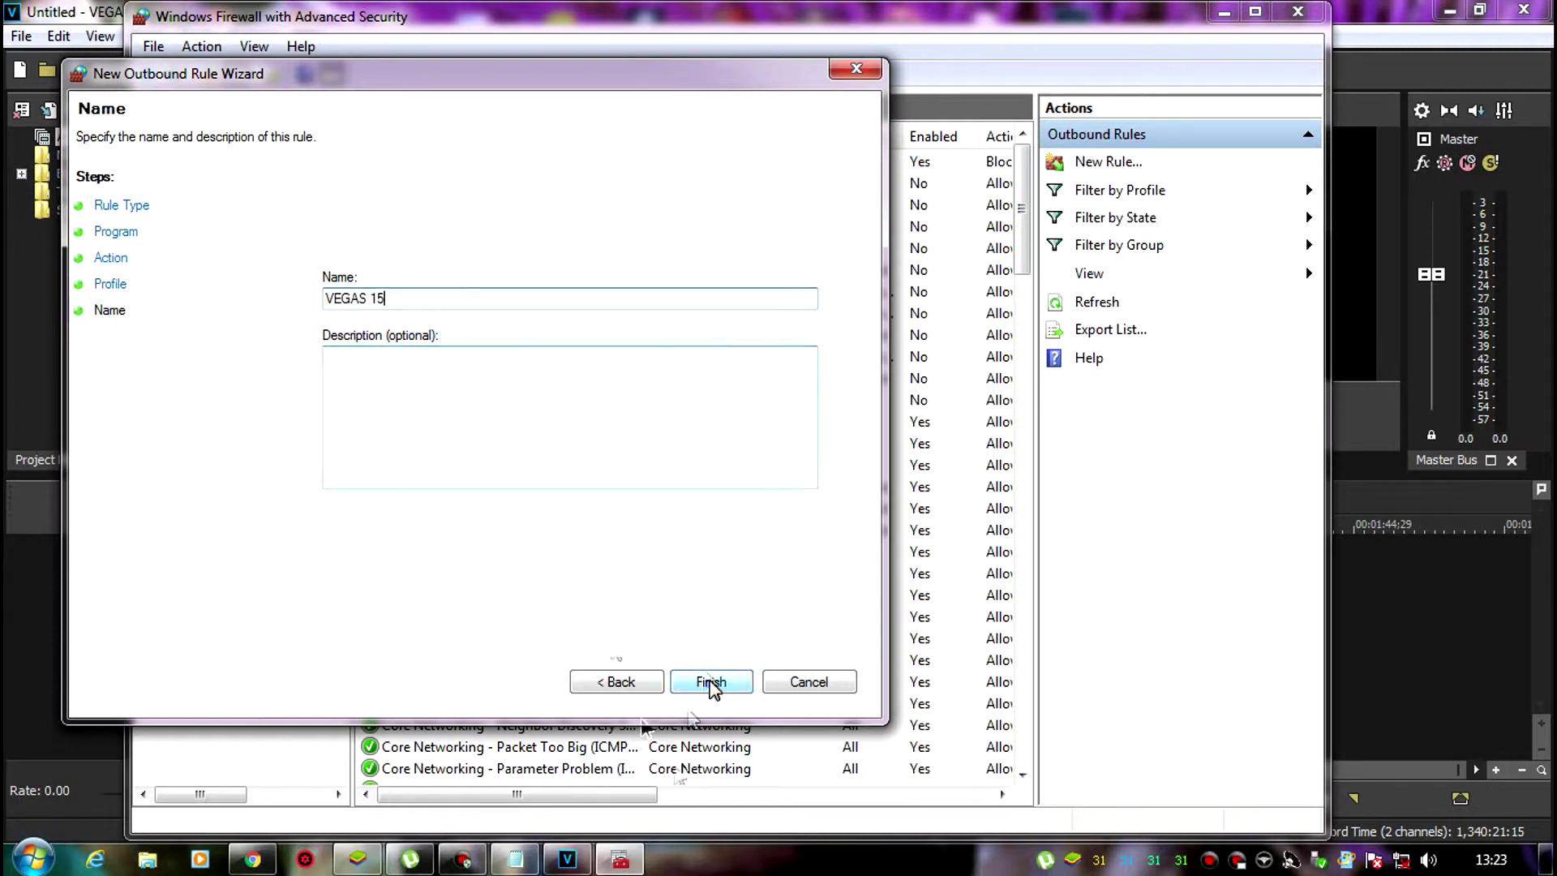
left_click(706, 682)
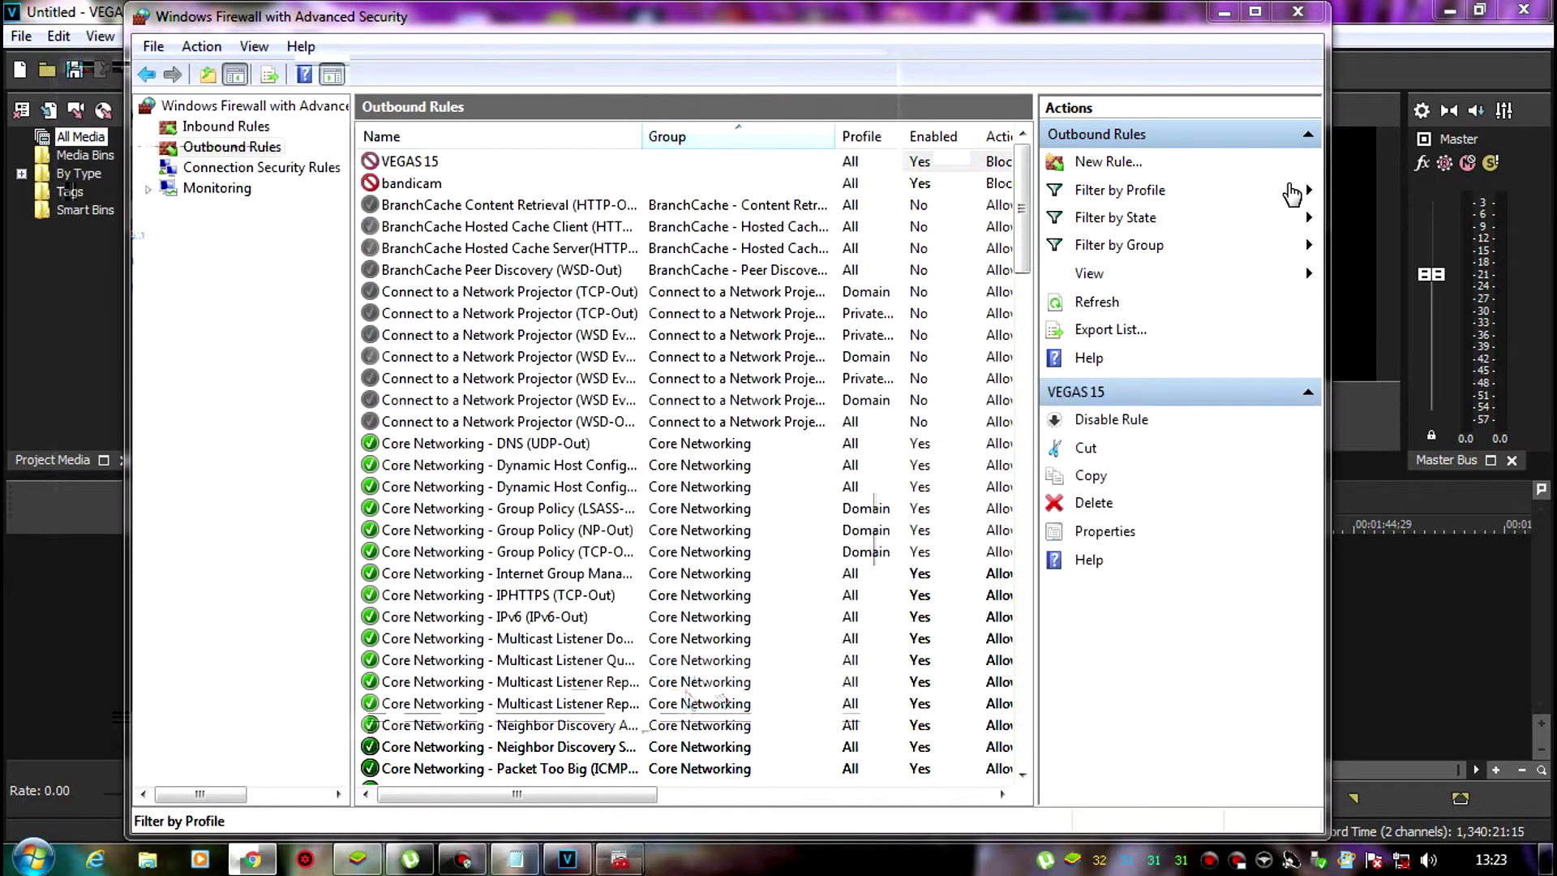
left_click(1298, 12)
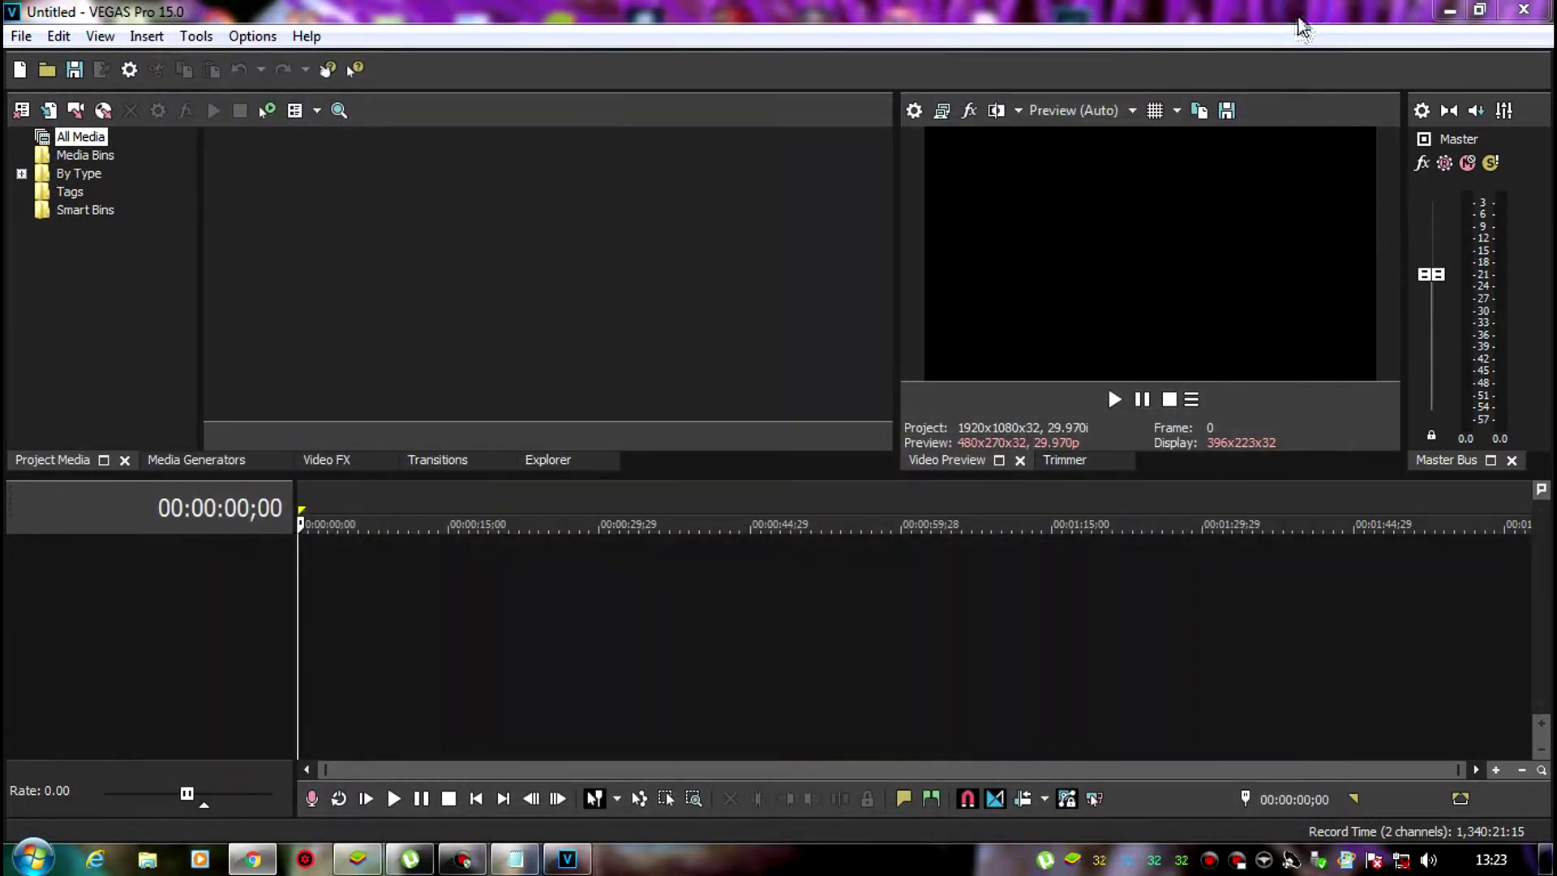